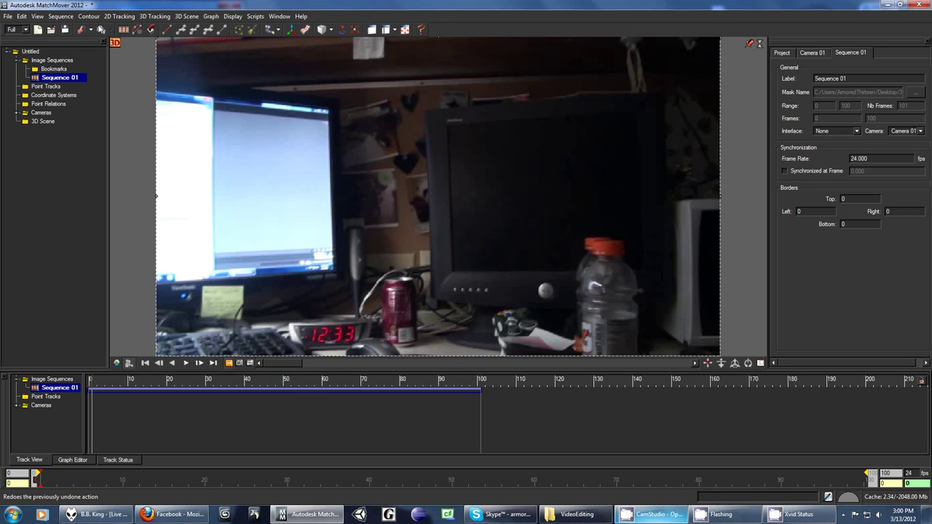
Create a new closed four-point contour around the lit monitor screen at frame 0 of Sequence 01
{"action": "left_click", "coordinate": [90, 17]}
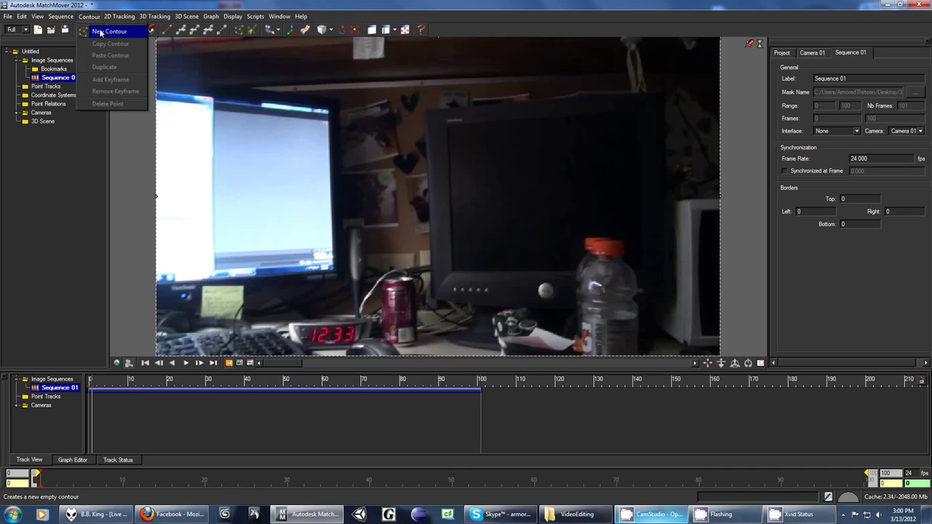
{"action": "left_click", "coordinate": [100, 32]}
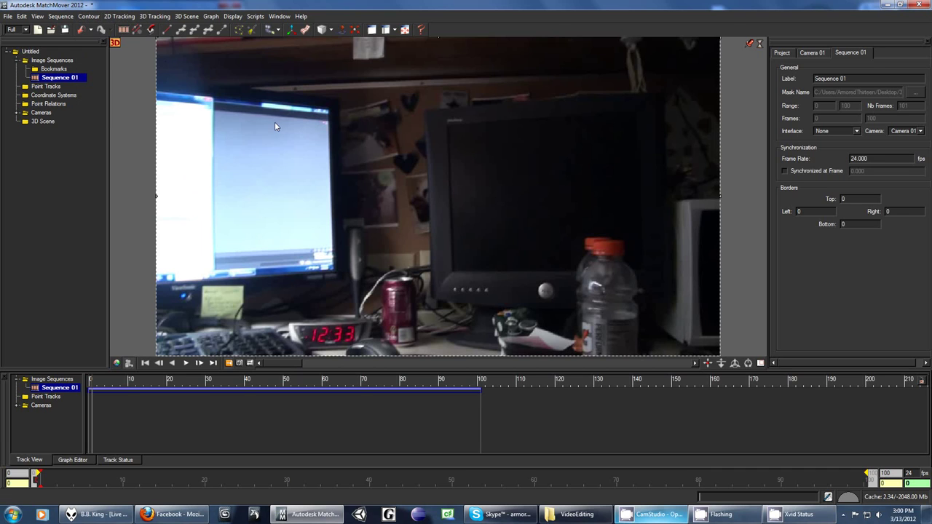
{"action": "left_click", "coordinate": [328, 113]}
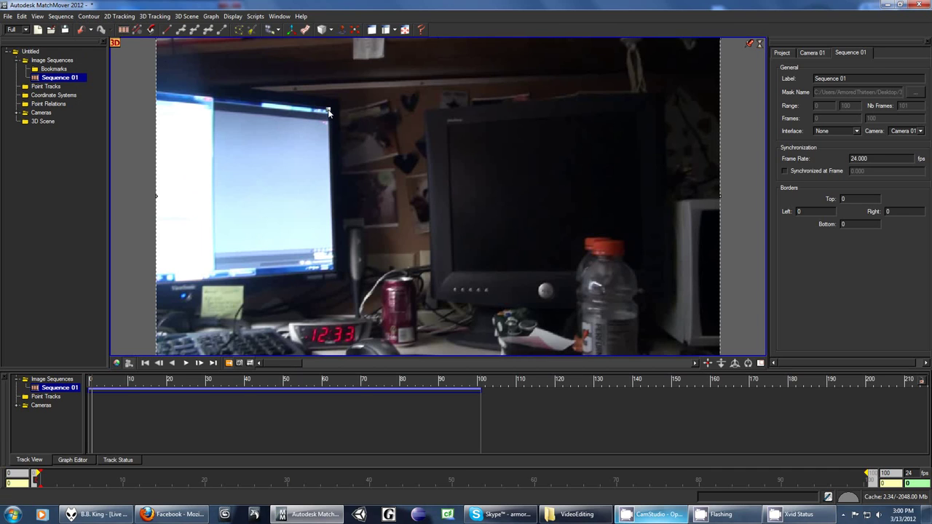
{"action": "left_click", "coordinate": [334, 269]}
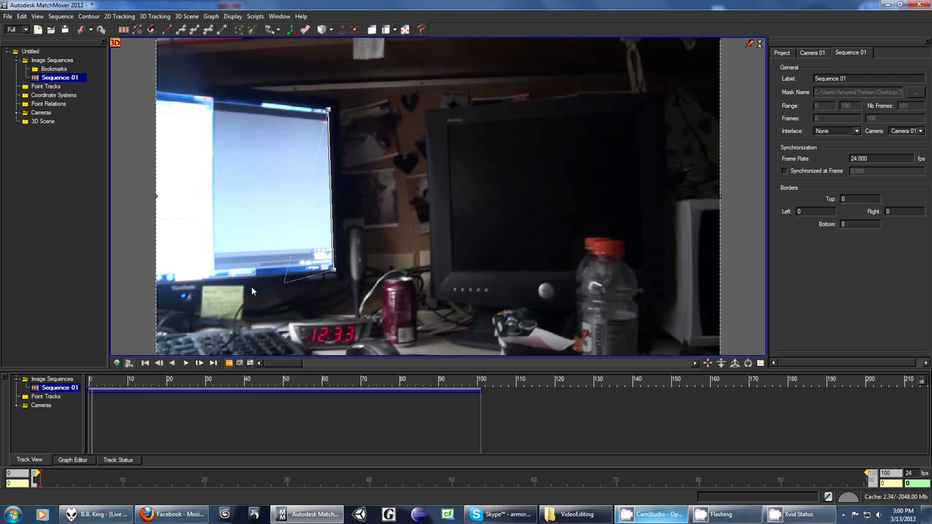
{"action": "left_click", "coordinate": [156, 279]}
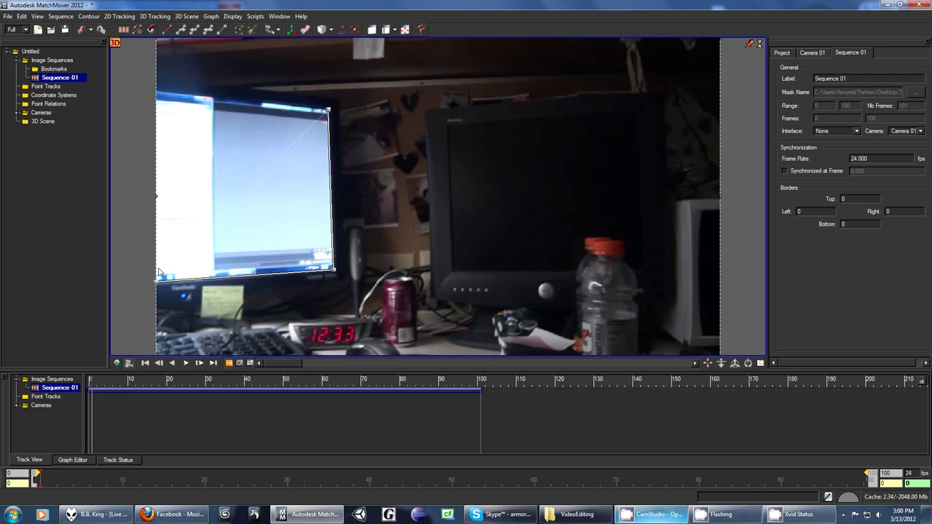
{"action": "left_click", "coordinate": [157, 93]}
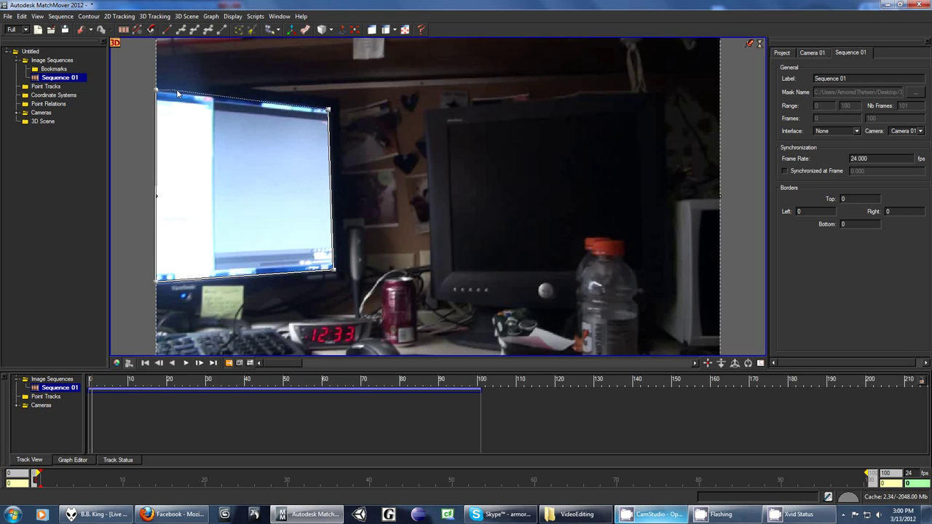
{"action": "left_click", "coordinate": [327, 111]}
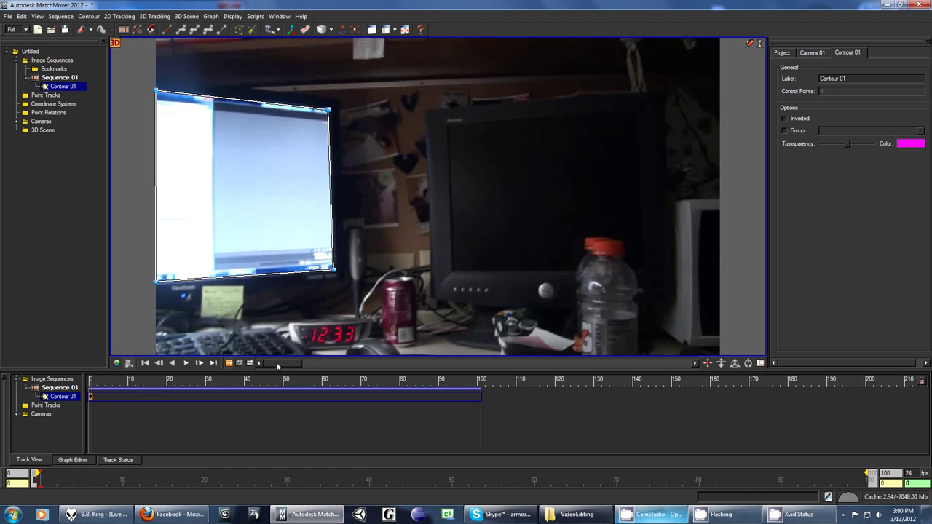
At frame 23, reposition all four contour points onto the lit monitor screen's corners to keyframe the mask
{"action": "left_click_drag", "start_coordinate": [276, 361], "coordinate": [365, 370]}
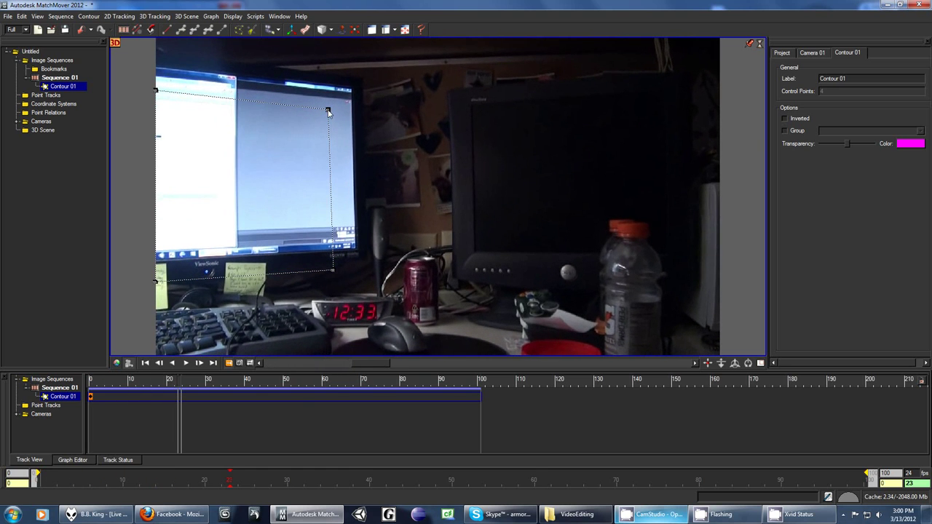
{"action": "left_click_drag", "start_coordinate": [328, 111], "coordinate": [352, 90]}
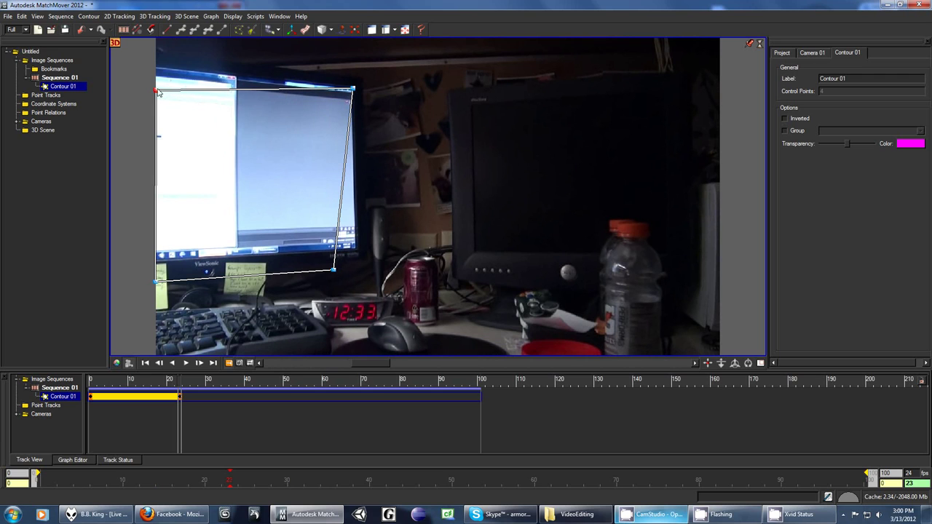
{"action": "left_click_drag", "start_coordinate": [156, 91], "coordinate": [157, 69]}
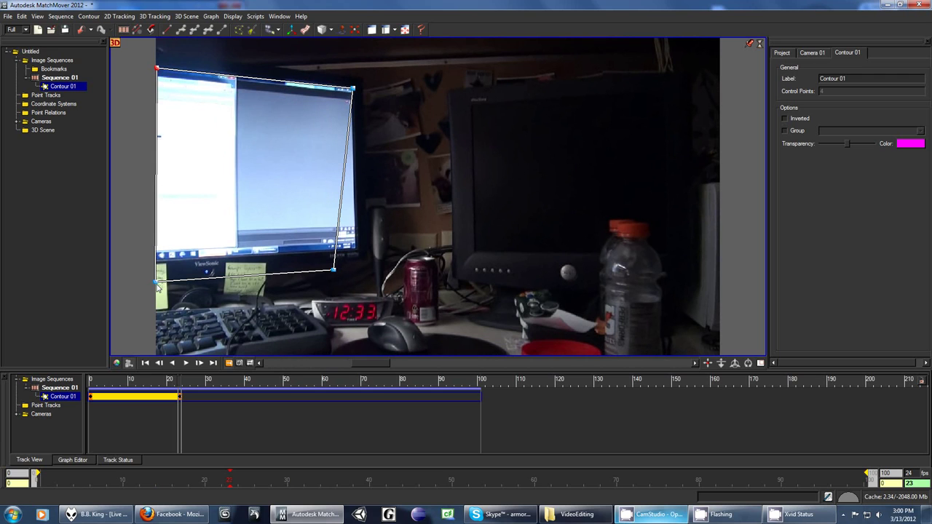
{"action": "left_click_drag", "start_coordinate": [156, 282], "coordinate": [156, 262]}
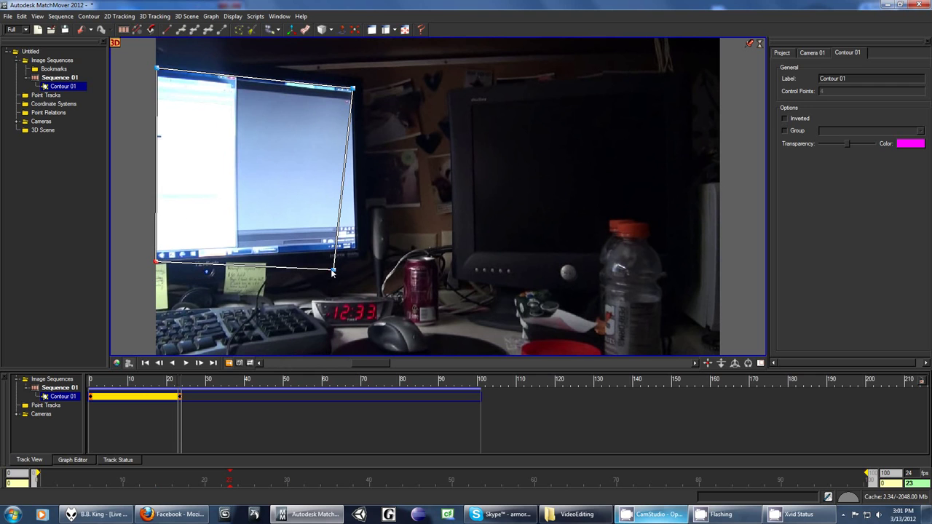
{"action": "left_click_drag", "start_coordinate": [332, 271], "coordinate": [358, 251]}
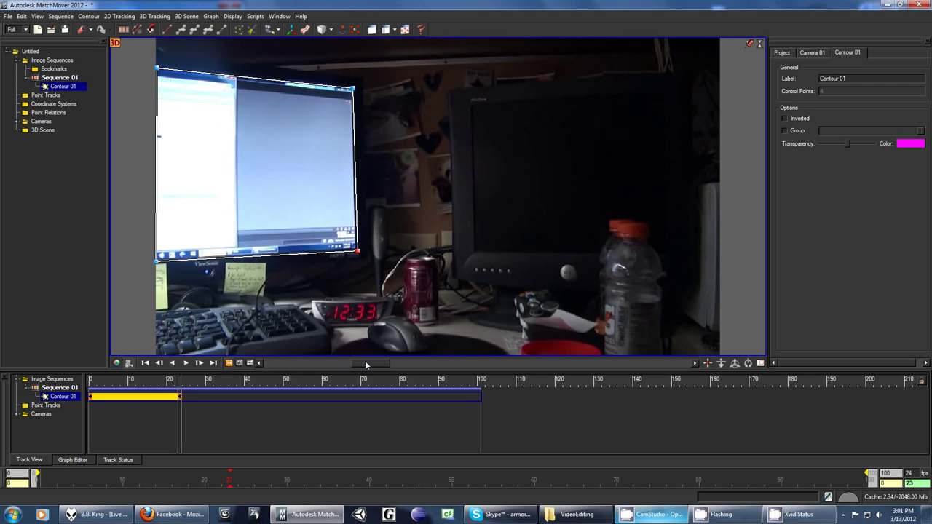
At frame 12, adjust the contour's two right-hand points to fit the lit screen's right corners
{"action": "left_click_drag", "start_coordinate": [365, 360], "coordinate": [323, 364]}
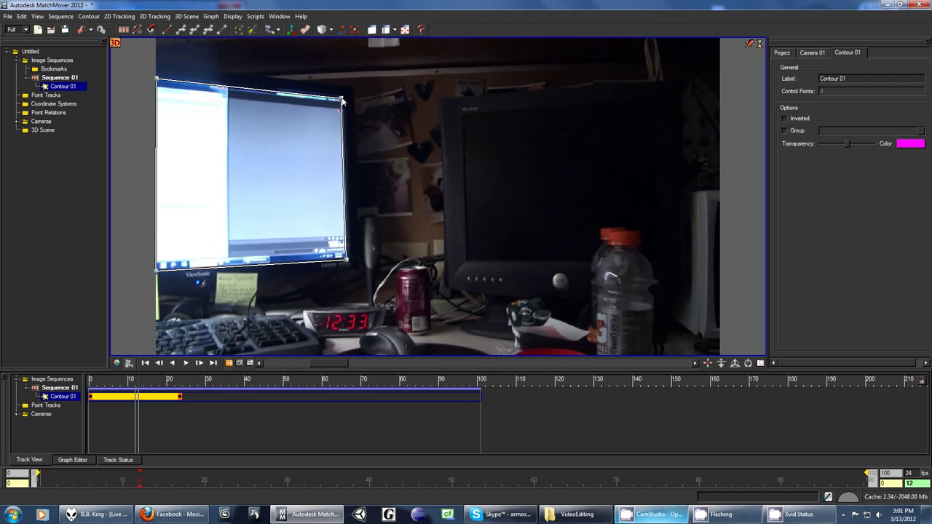
{"action": "left_click_drag", "start_coordinate": [343, 101], "coordinate": [345, 95]}
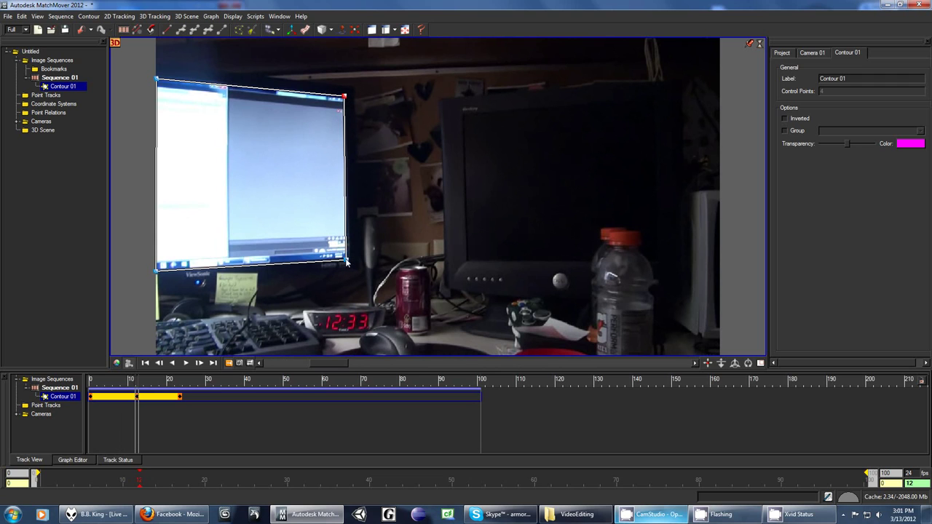
{"action": "left_click_drag", "start_coordinate": [346, 260], "coordinate": [350, 261]}
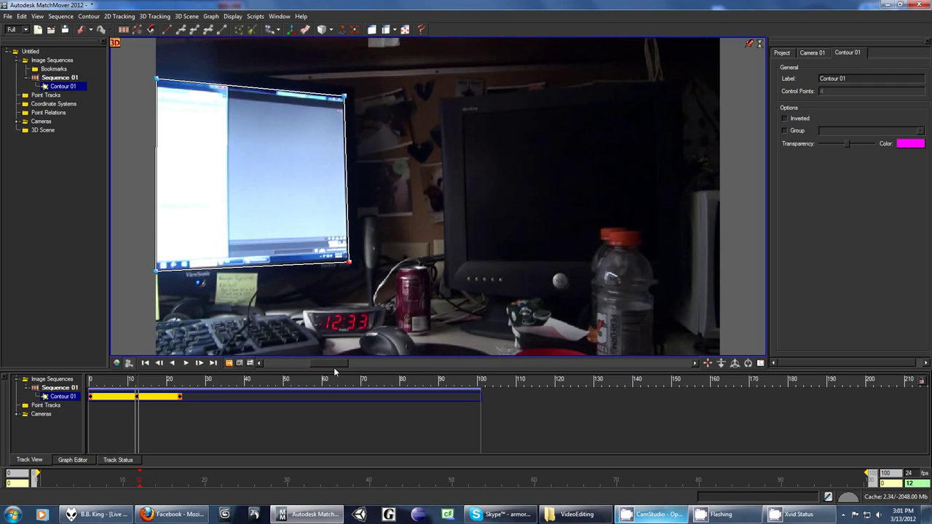
At frame 46, move all four contour points to fit the lit screen, placing the upper-left one above the image edge
{"action": "left_click_drag", "start_coordinate": [335, 364], "coordinate": [464, 369]}
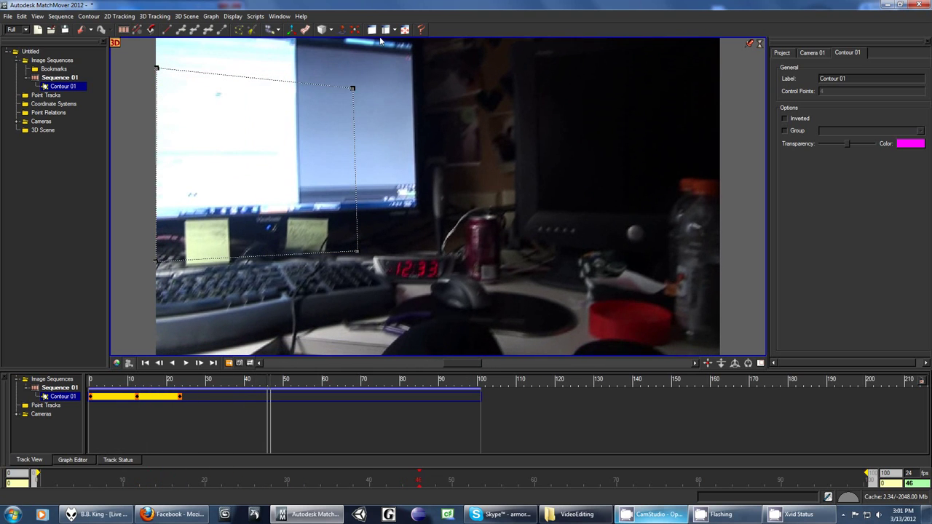
{"action": "left_click_drag", "start_coordinate": [354, 89], "coordinate": [413, 47]}
{"action": "left_click_drag", "start_coordinate": [158, 68], "coordinate": [157, 41]}
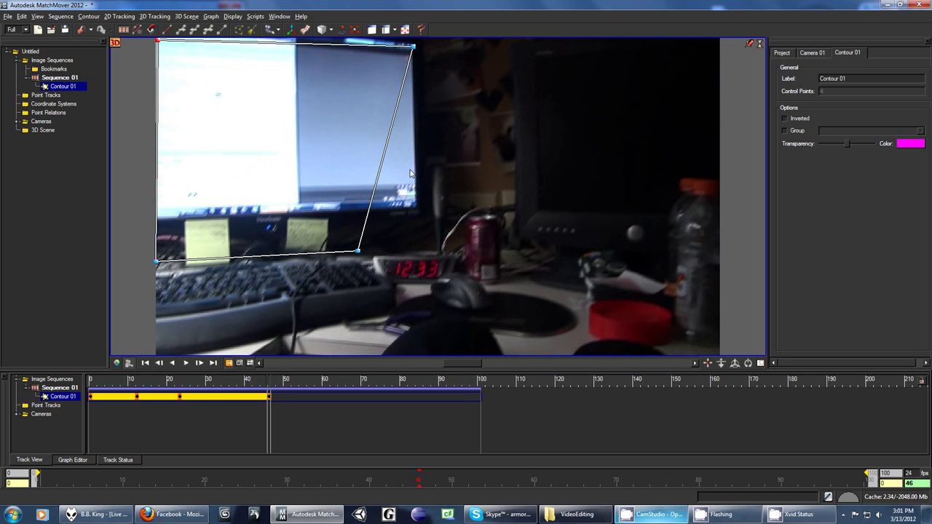
{"action": "scroll", "coordinate": [411, 169], "scroll_direction": "down", "scroll_amount": 2}
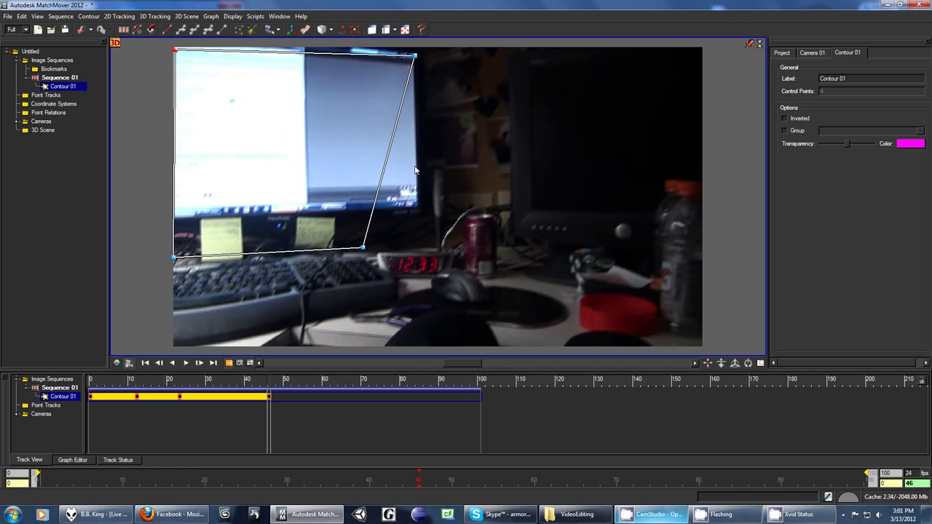
{"action": "scroll", "coordinate": [427, 161], "scroll_direction": "down", "scroll_amount": 1}
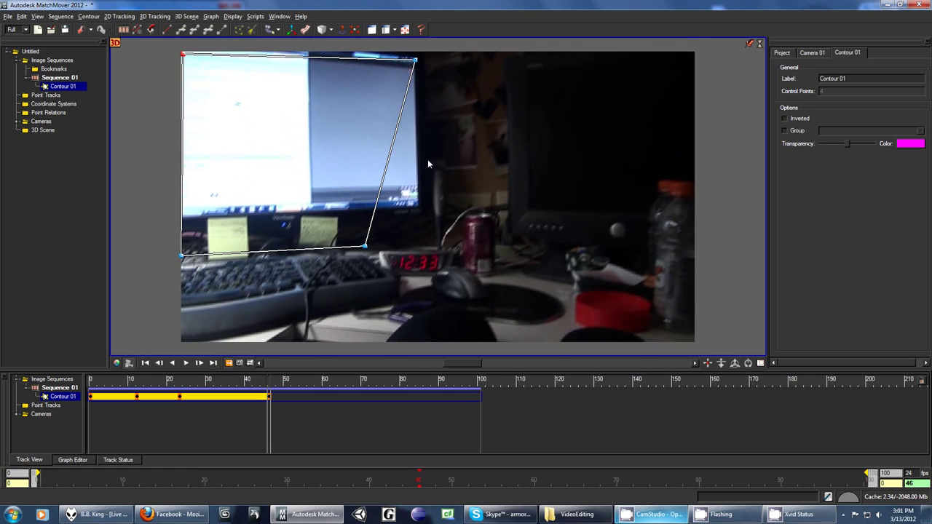
{"action": "scroll", "coordinate": [427, 157], "scroll_direction": "down", "scroll_amount": 1}
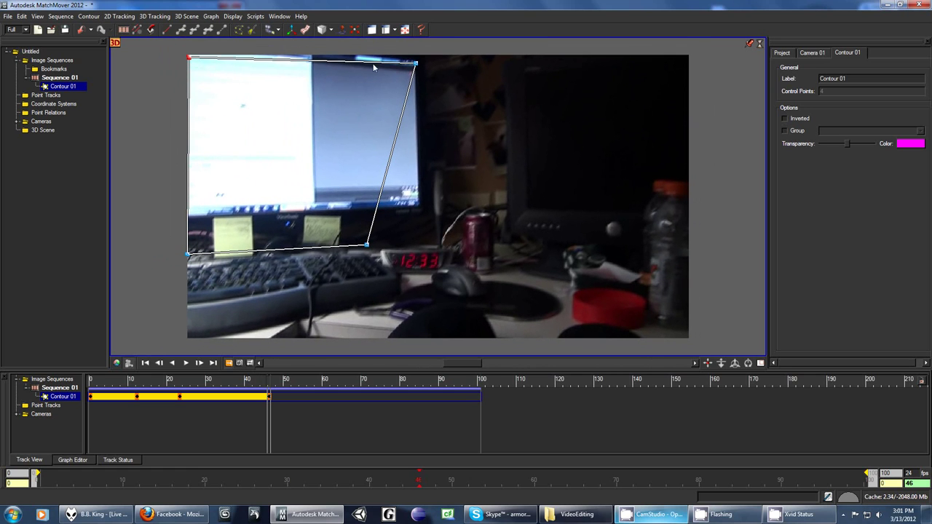
{"action": "left_click_drag", "start_coordinate": [189, 57], "coordinate": [188, 46]}
{"action": "left_click_drag", "start_coordinate": [415, 65], "coordinate": [417, 62]}
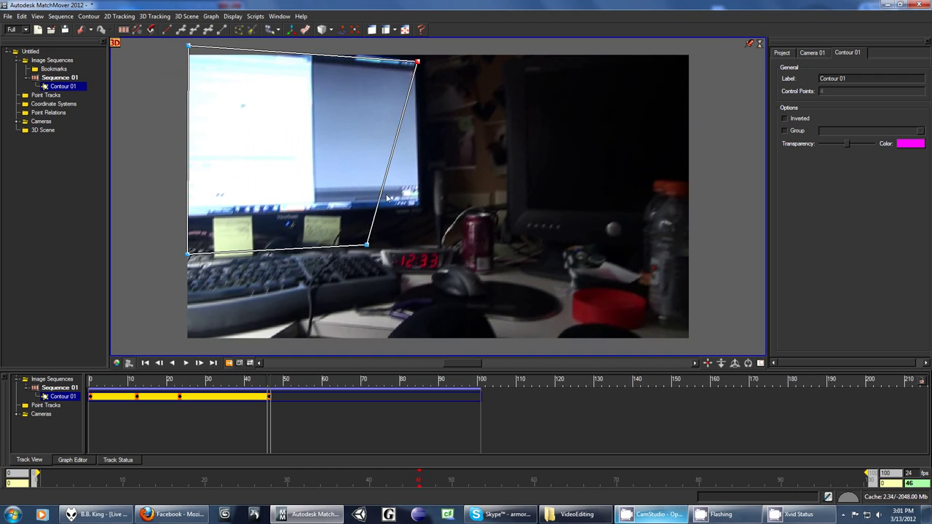
{"action": "left_click_drag", "start_coordinate": [367, 246], "coordinate": [420, 206]}
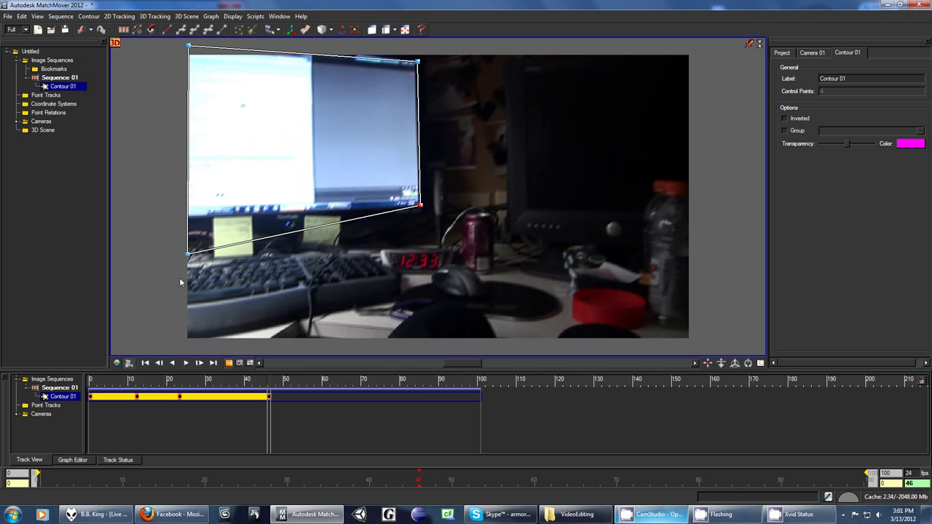
{"action": "left_click_drag", "start_coordinate": [189, 255], "coordinate": [187, 217]}
At frame 37, realign all four contour points with the lit monitor screen's corners
{"action": "left_click_drag", "start_coordinate": [460, 361], "coordinate": [426, 368]}
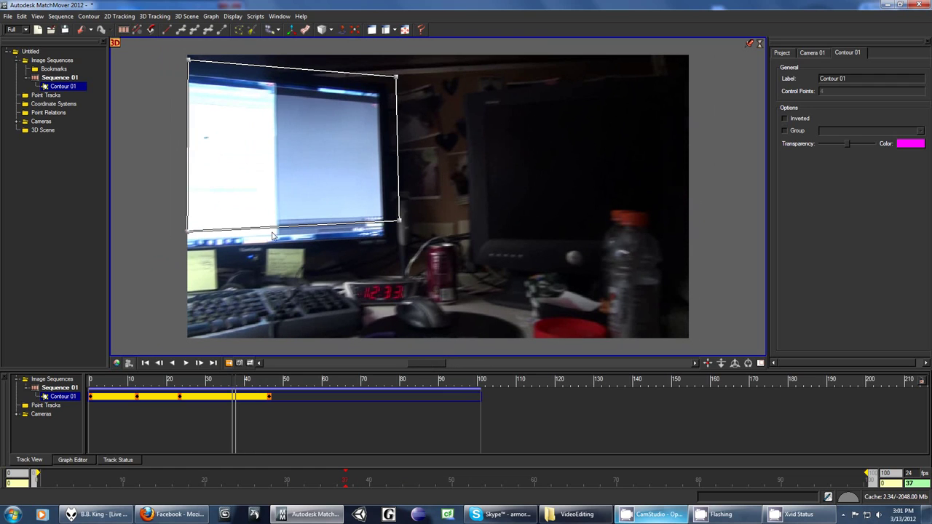
{"action": "left_click_drag", "start_coordinate": [400, 224], "coordinate": [384, 234]}
{"action": "left_click_drag", "start_coordinate": [396, 77], "coordinate": [369, 95]}
{"action": "left_click_drag", "start_coordinate": [190, 62], "coordinate": [189, 74]}
{"action": "left_click_drag", "start_coordinate": [188, 233], "coordinate": [188, 246]}
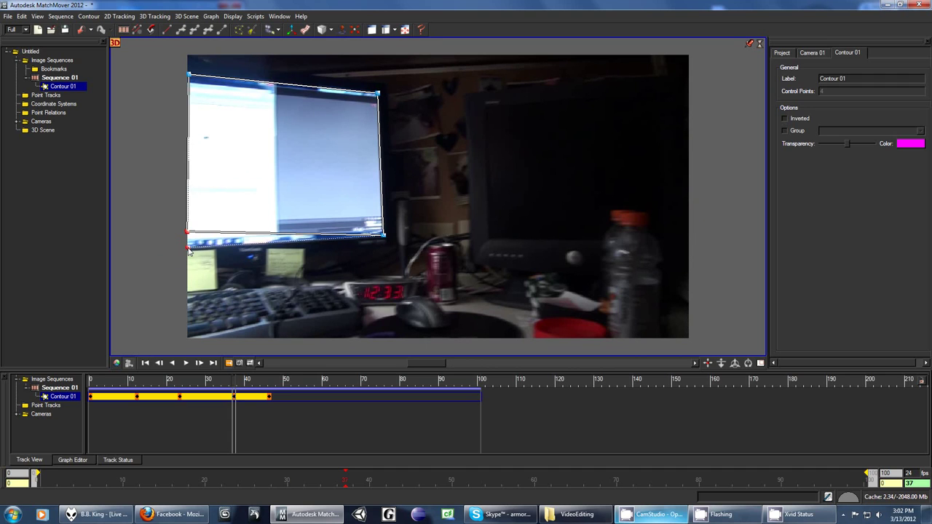
Refine the contour's lower-right point at frame 27 and both right-hand points at frame 33 to fit the lit screen
{"action": "mouse_move", "coordinate": [415, 362]}
{"action": "left_mouse_down"}
{"action": "mouse_move", "coordinate": [370, 368]}
{"action": "mouse_move", "coordinate": [380, 372]}
{"action": "left_mouse_up"}
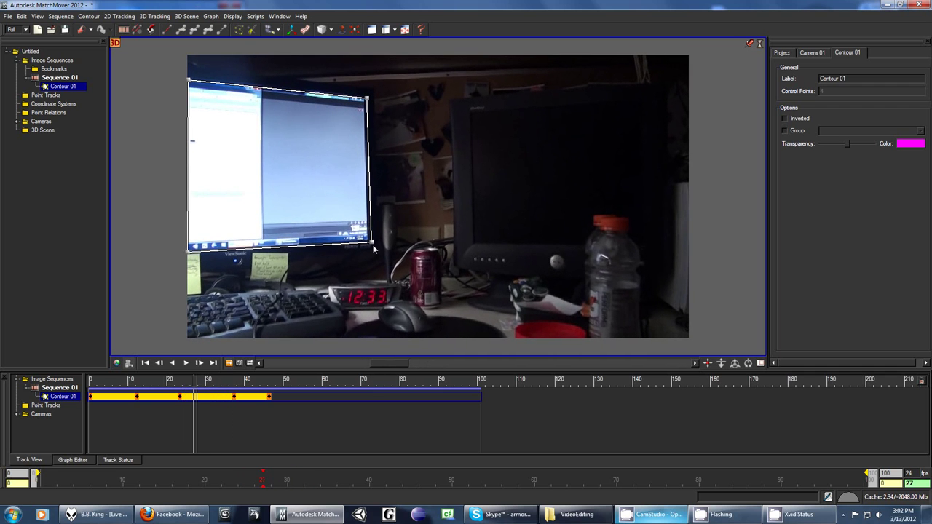
{"action": "left_click_drag", "start_coordinate": [371, 246], "coordinate": [368, 243]}
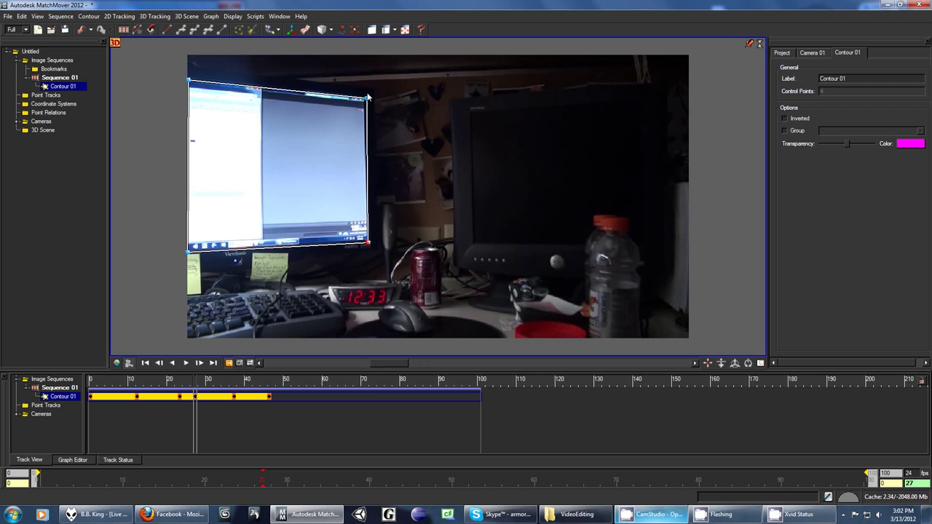
{"action": "mouse_move", "coordinate": [382, 363]}
{"action": "left_mouse_down"}
{"action": "mouse_move", "coordinate": [394, 363]}
{"action": "mouse_move", "coordinate": [374, 368]}
{"action": "mouse_move", "coordinate": [409, 368]}
{"action": "left_mouse_up"}
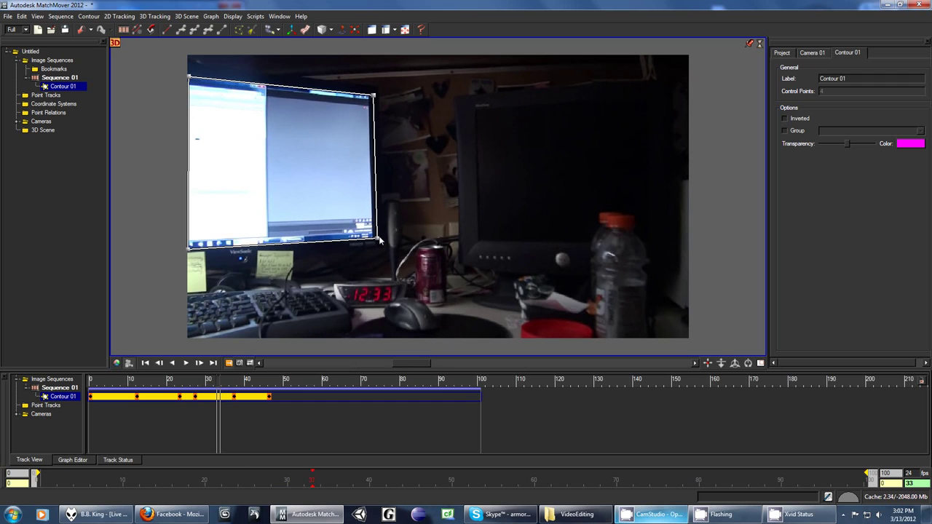
{"action": "left_click_drag", "start_coordinate": [380, 241], "coordinate": [377, 239]}
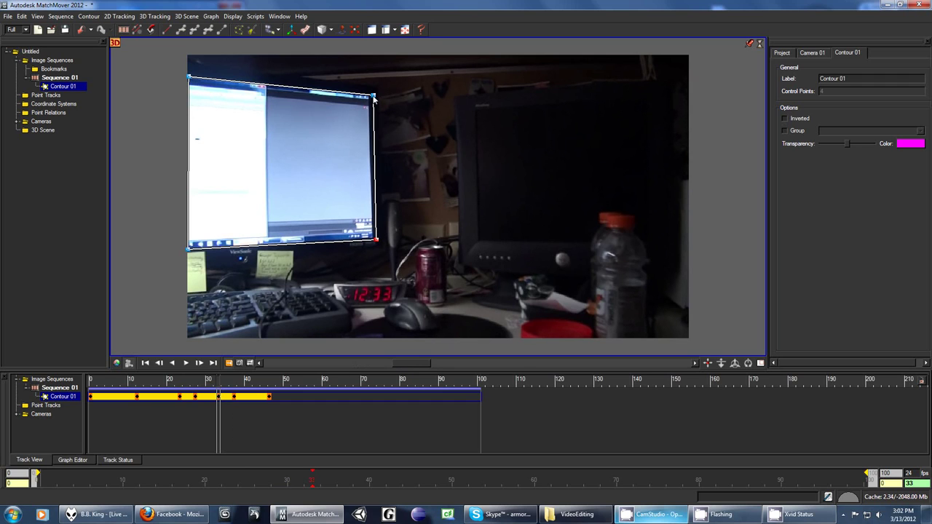
{"action": "left_click_drag", "start_coordinate": [373, 97], "coordinate": [371, 95]}
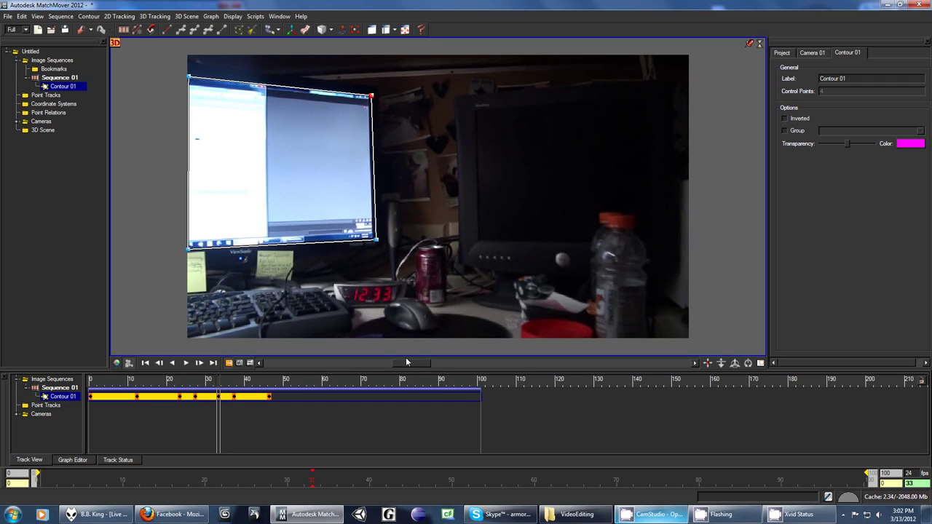
At frame 41, fit the contour's two right-hand points and lower-left point to the lit screen's corners
{"action": "left_click_drag", "start_coordinate": [406, 361], "coordinate": [437, 363]}
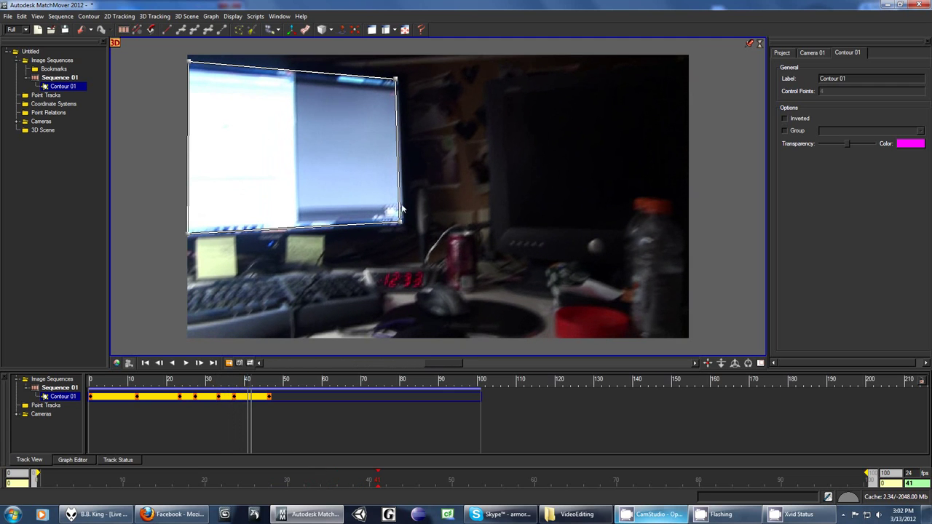
{"action": "left_click_drag", "start_coordinate": [395, 81], "coordinate": [399, 77]}
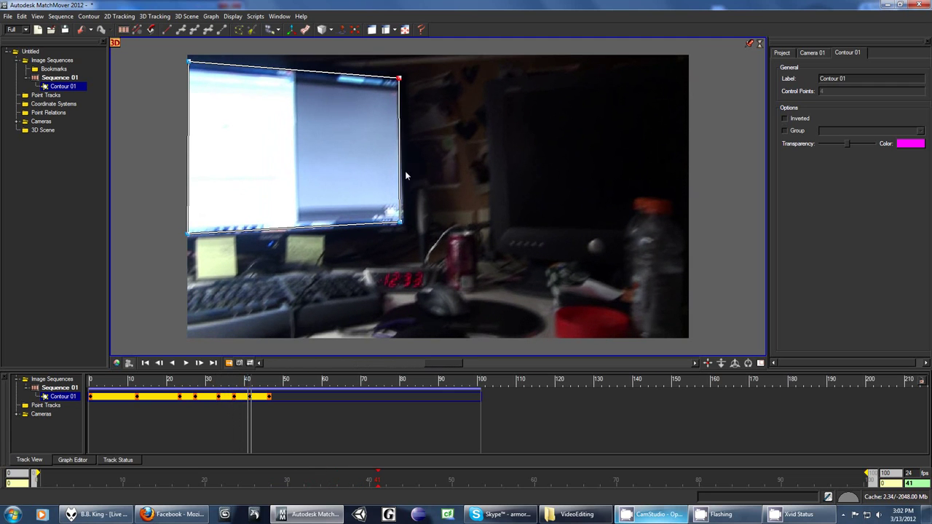
{"action": "left_click_drag", "start_coordinate": [401, 225], "coordinate": [406, 224]}
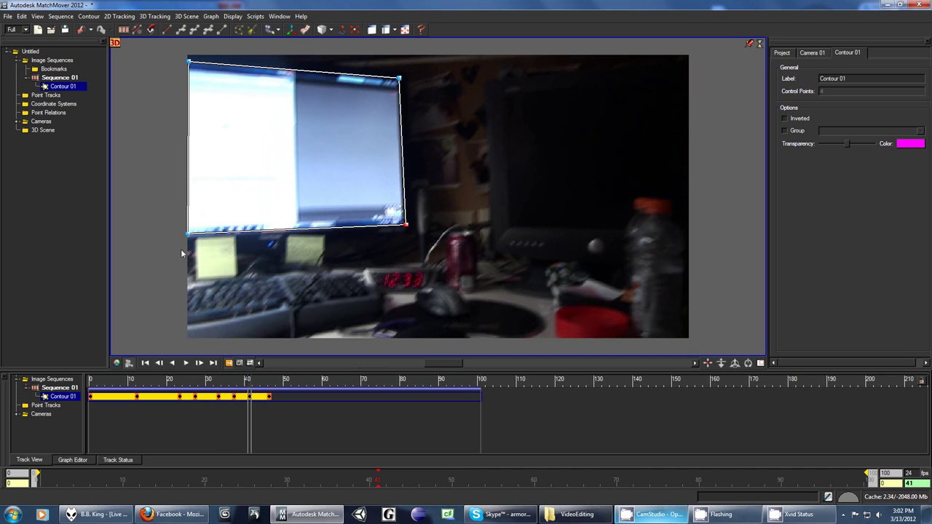
{"action": "left_click_drag", "start_coordinate": [188, 235], "coordinate": [188, 238]}
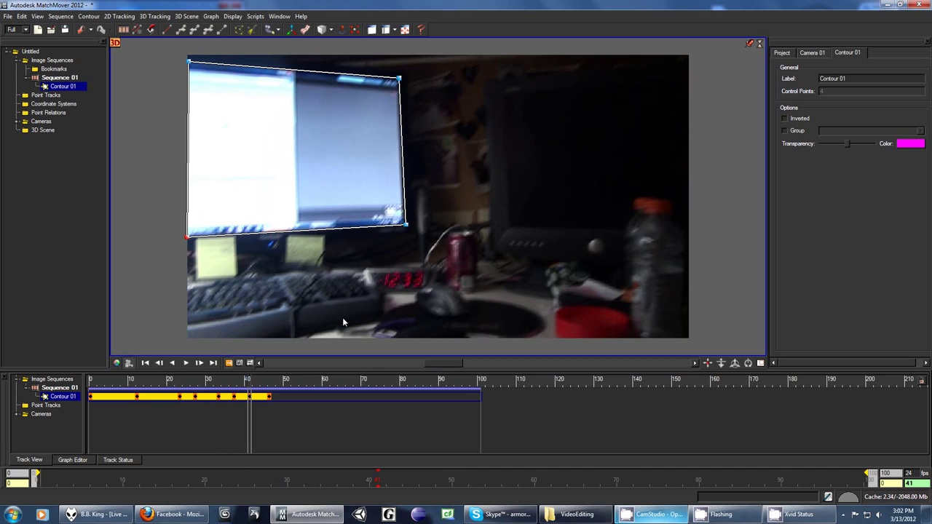
At frame 73, move the contour's two right-hand points and lower-left point to enclose the visible part of the lit screen
{"action": "left_click_drag", "start_coordinate": [428, 360], "coordinate": [558, 373]}
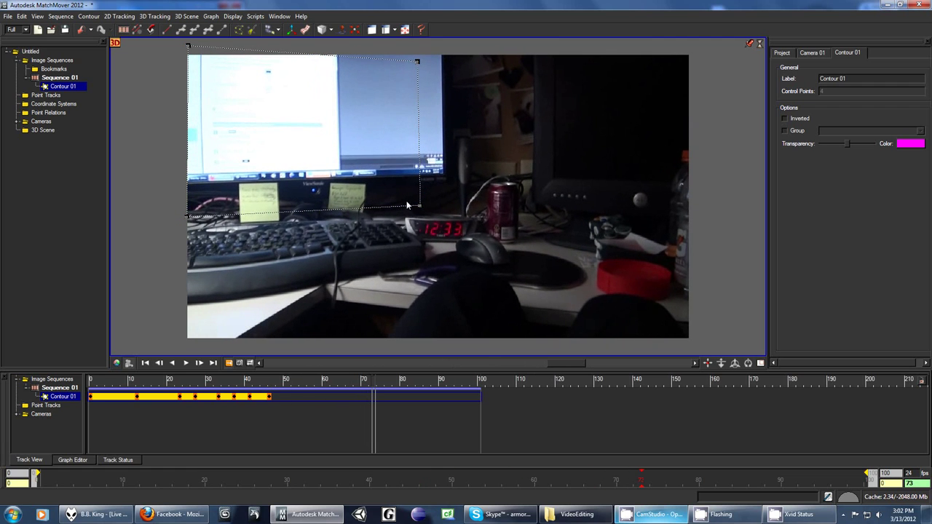
{"action": "left_click_drag", "start_coordinate": [421, 208], "coordinate": [444, 173]}
{"action": "left_click_drag", "start_coordinate": [418, 63], "coordinate": [441, 46]}
{"action": "left_click_drag", "start_coordinate": [188, 217], "coordinate": [188, 182]}
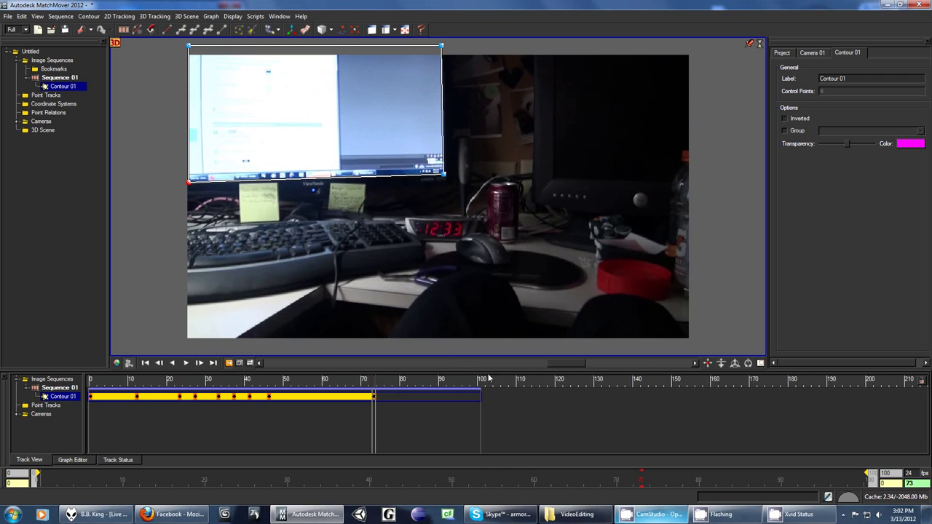
At frame 59, fit the contour's two right-hand points and lower-left point to the visible part of the lit screen
{"action": "left_click_drag", "start_coordinate": [567, 367], "coordinate": [514, 379]}
{"action": "left_click_drag", "start_coordinate": [431, 191], "coordinate": [439, 183]}
{"action": "left_click_drag", "start_coordinate": [430, 53], "coordinate": [434, 48]}
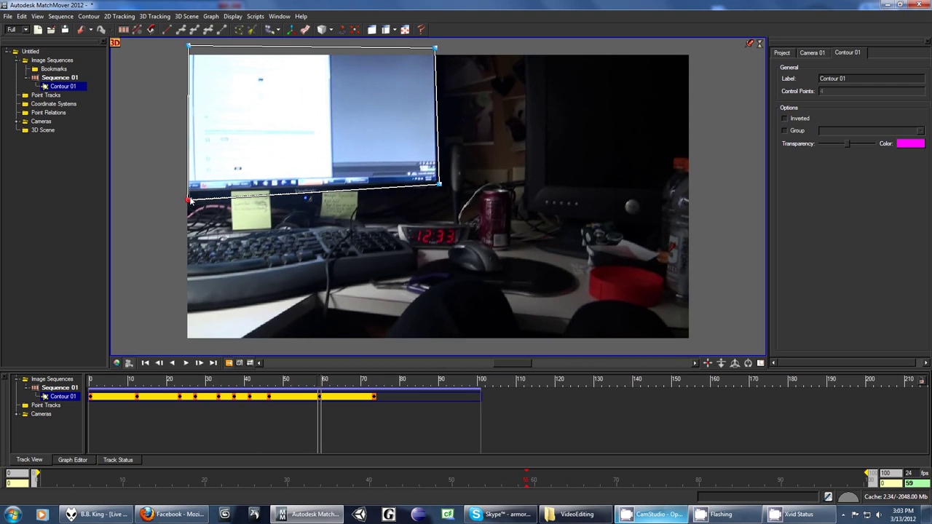
{"action": "left_click_drag", "start_coordinate": [190, 198], "coordinate": [189, 195]}
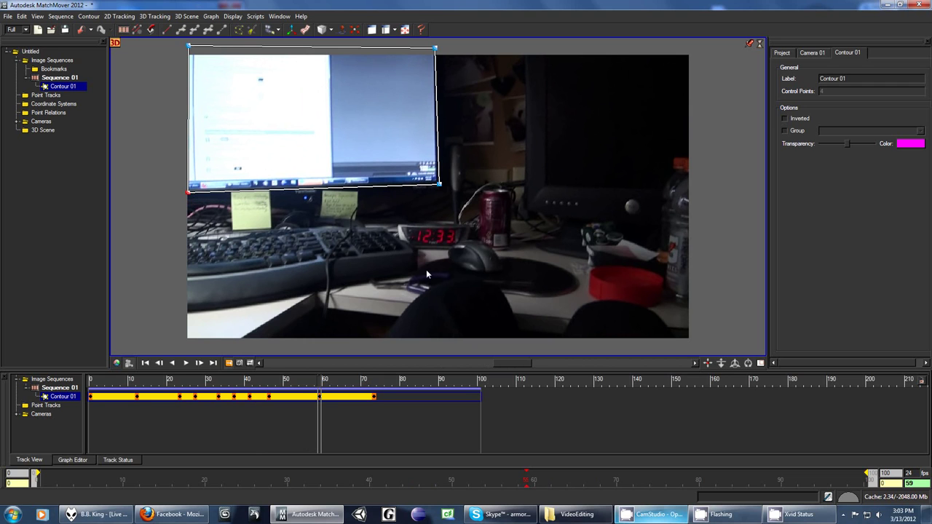
At frame 65, adjust the contour's lower-right and lower-left points to follow the lit screen's bottom edge
{"action": "left_click_drag", "start_coordinate": [505, 362], "coordinate": [529, 373]}
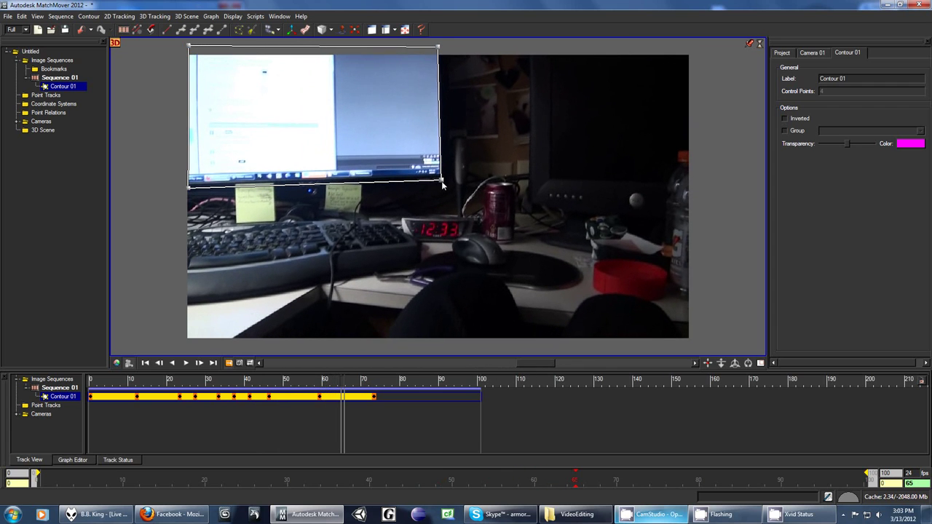
{"action": "left_click_drag", "start_coordinate": [442, 185], "coordinate": [442, 181]}
{"action": "left_click_drag", "start_coordinate": [188, 188], "coordinate": [188, 187]}
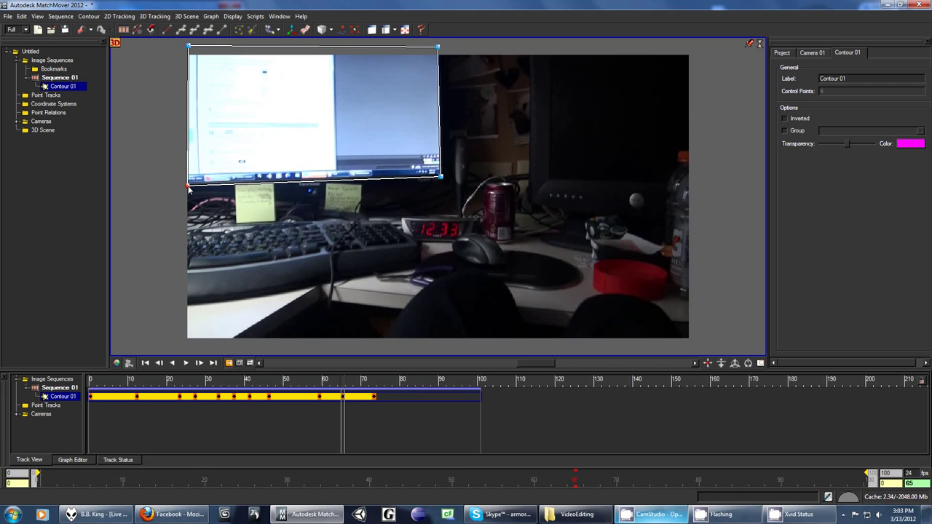
At frame 85, move all four contour points to enclose the lit monitor screen
{"action": "left_click_drag", "start_coordinate": [542, 367], "coordinate": [620, 369]}
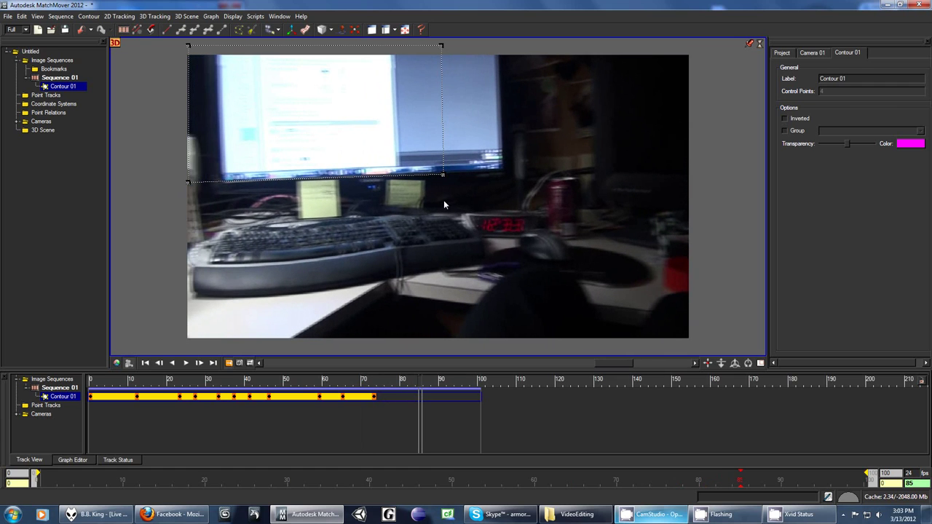
{"action": "left_click_drag", "start_coordinate": [443, 175], "coordinate": [504, 175]}
{"action": "left_click_drag", "start_coordinate": [443, 46], "coordinate": [498, 46]}
{"action": "left_click_drag", "start_coordinate": [189, 185], "coordinate": [220, 184]}
{"action": "left_click_drag", "start_coordinate": [188, 46], "coordinate": [215, 49]}
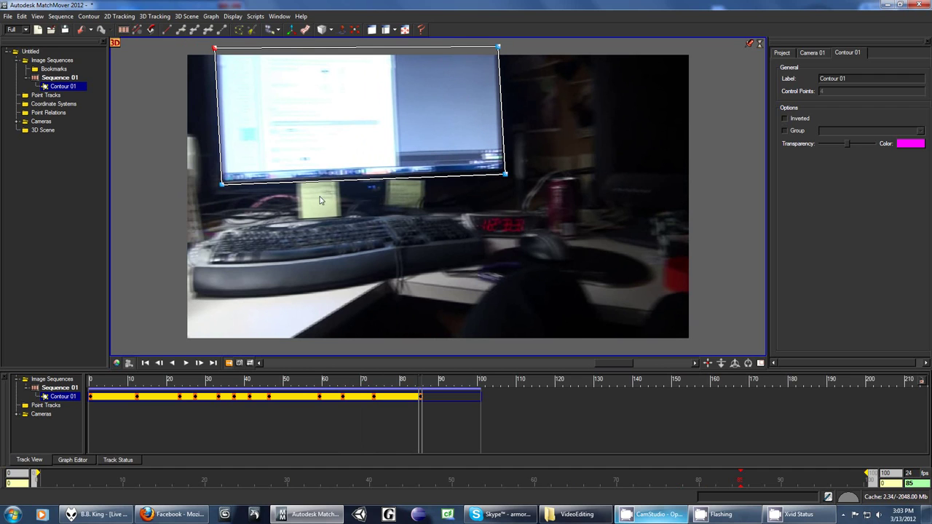
At frame 77, realign all four contour points with the edges of the visible lit screen
{"action": "left_click_drag", "start_coordinate": [602, 363], "coordinate": [572, 371]}
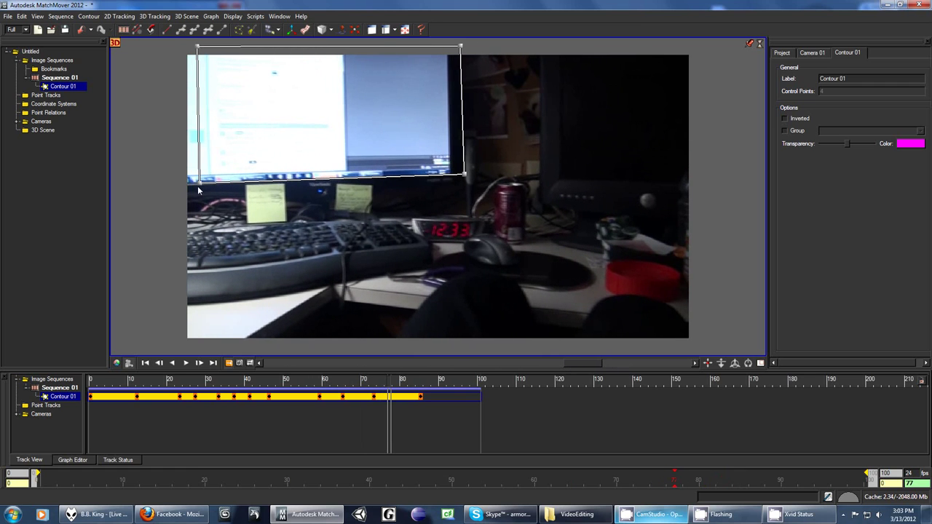
{"action": "left_click_drag", "start_coordinate": [198, 184], "coordinate": [188, 184]}
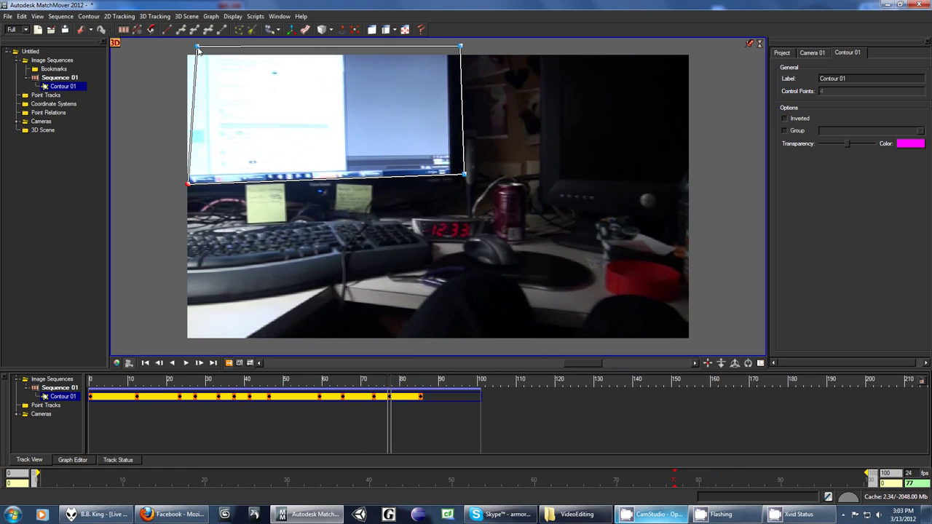
{"action": "left_click_drag", "start_coordinate": [198, 47], "coordinate": [186, 46]}
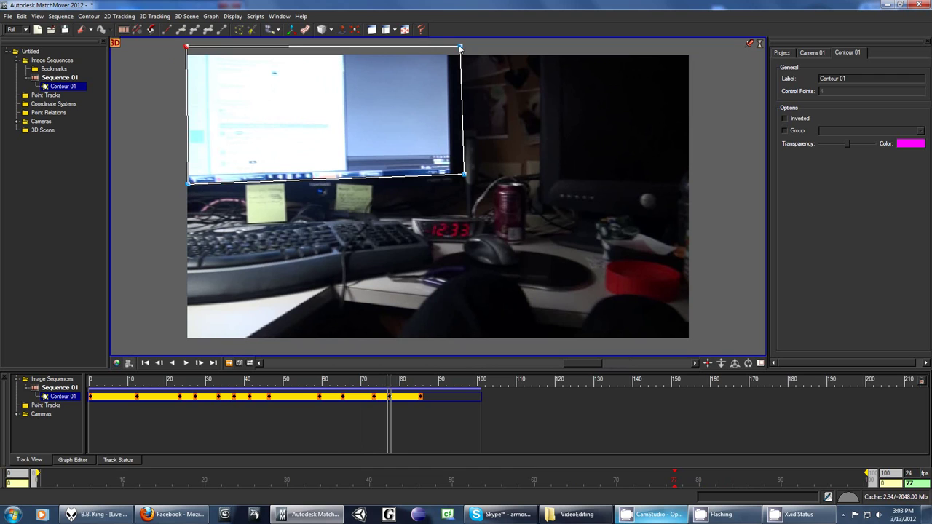
{"action": "left_click_drag", "start_coordinate": [463, 176], "coordinate": [452, 176]}
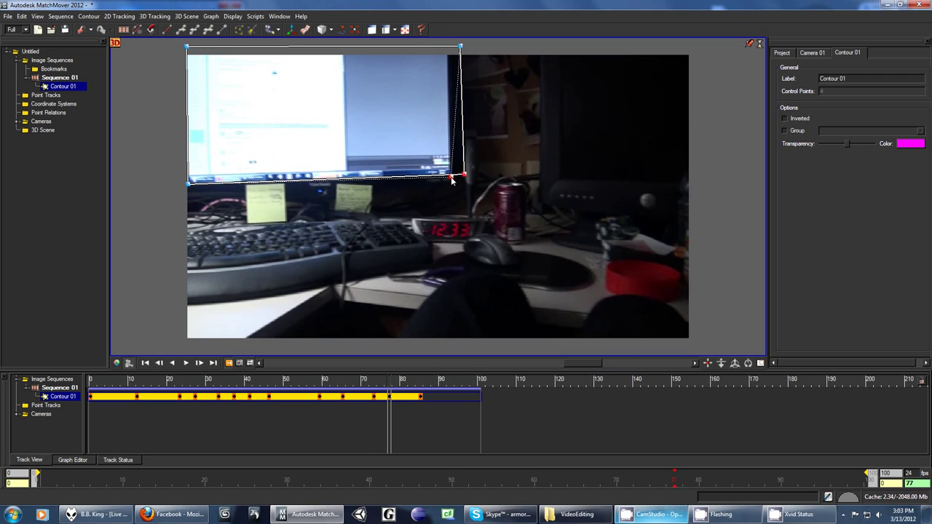
{"action": "left_click", "coordinate": [460, 47]}
{"action": "left_click_drag", "start_coordinate": [460, 48], "coordinate": [447, 45]}
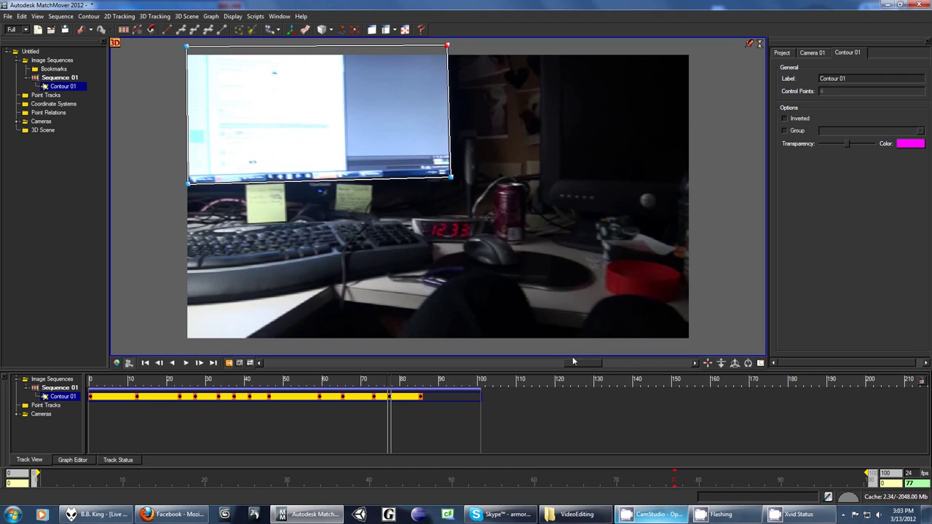
At frame 82, correct all four contour points to match the motion-blurred lit screen
{"action": "scroll", "coordinate": [573, 362], "scroll_direction": "up", "scroll_amount": 2}
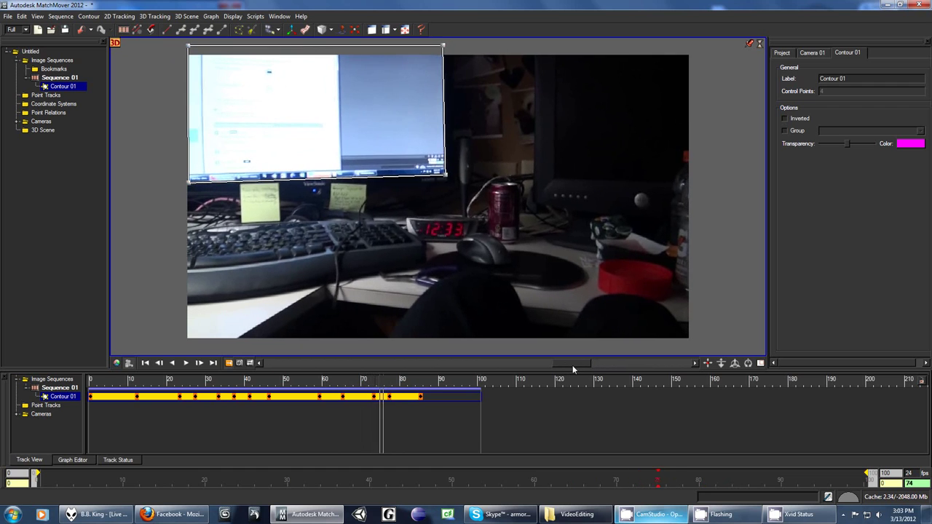
{"action": "left_click_drag", "start_coordinate": [572, 369], "coordinate": [599, 372]}
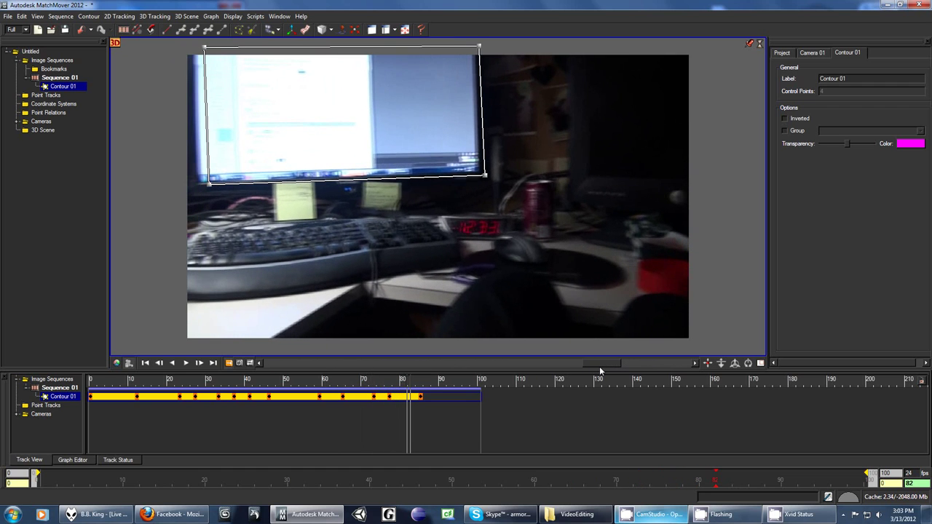
{"action": "left_click_drag", "start_coordinate": [212, 185], "coordinate": [200, 182]}
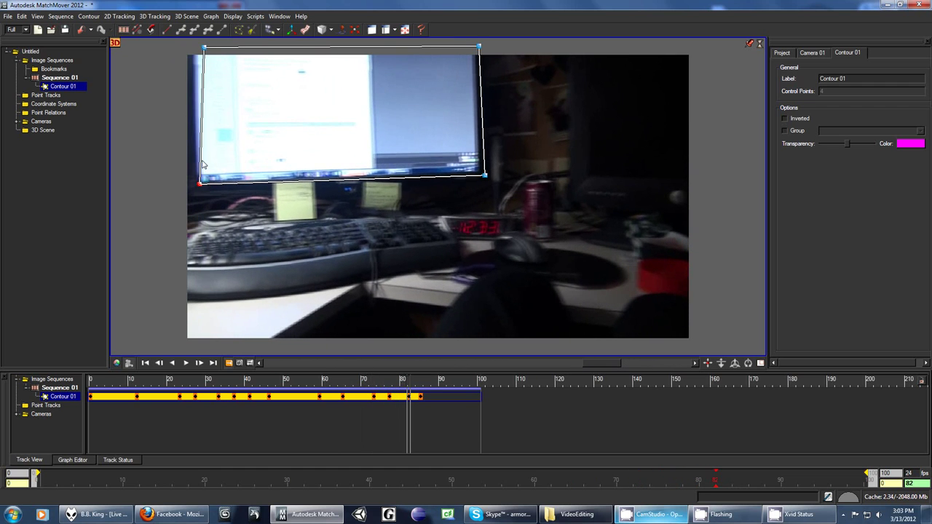
{"action": "left_click_drag", "start_coordinate": [204, 48], "coordinate": [194, 49]}
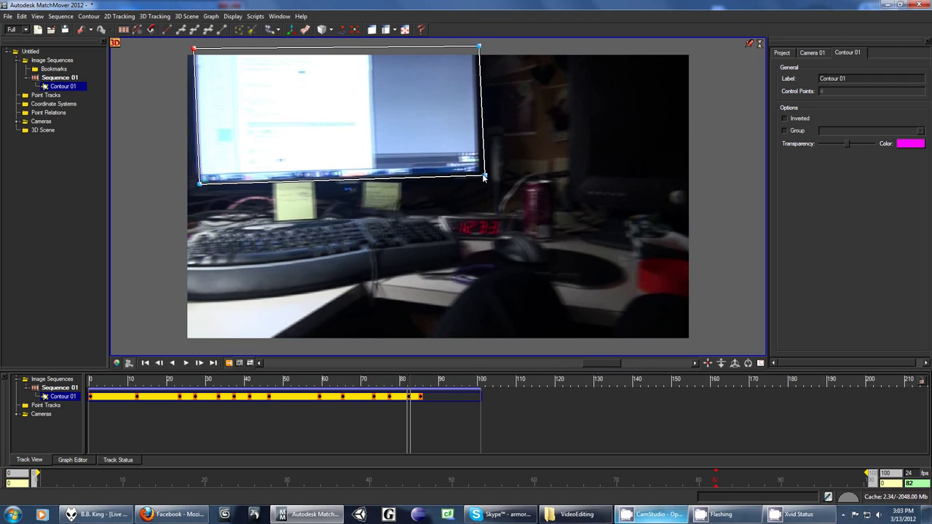
{"action": "left_click_drag", "start_coordinate": [484, 177], "coordinate": [478, 174]}
{"action": "left_click_drag", "start_coordinate": [479, 48], "coordinate": [475, 47]}
At frame 100, shift the whole contour onto the lit screen and refine its lower-right and two upper points
{"action": "left_click_drag", "start_coordinate": [604, 366], "coordinate": [687, 368]}
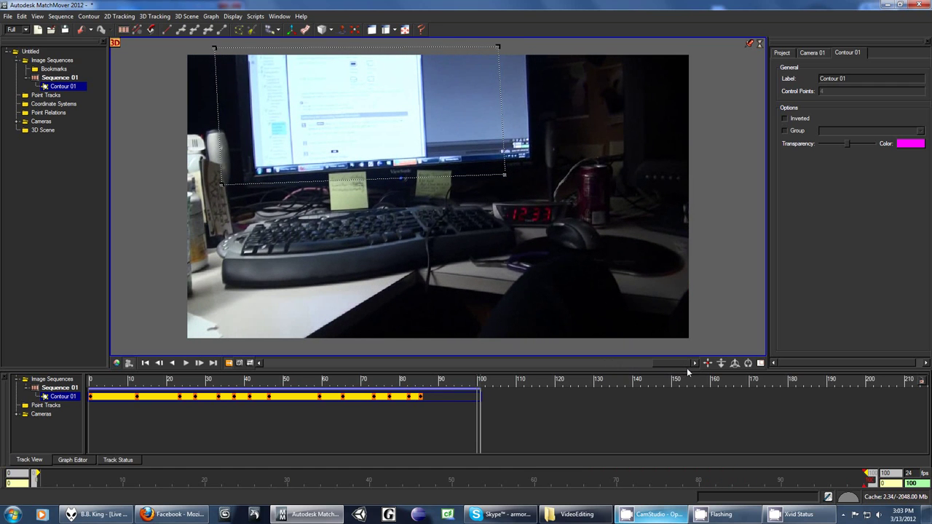
{"action": "left_click", "coordinate": [296, 183]}
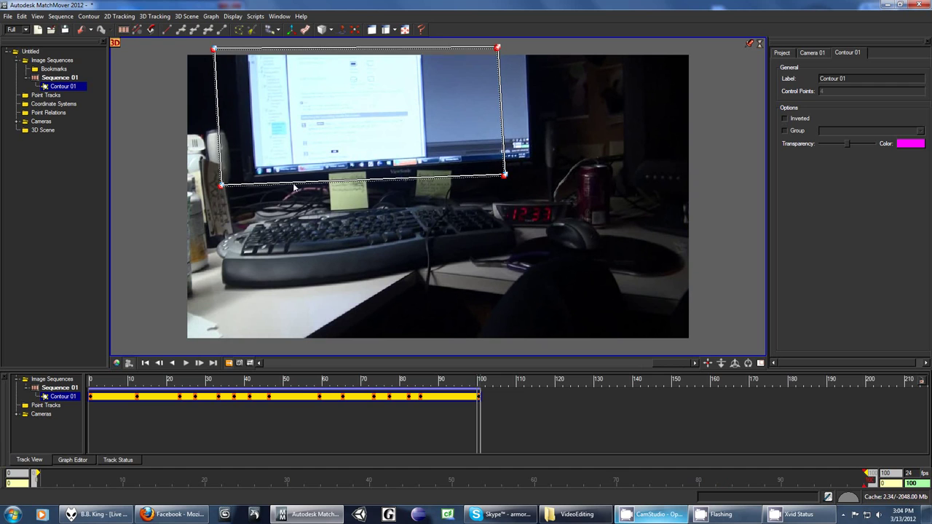
{"action": "left_click_drag", "start_coordinate": [284, 184], "coordinate": [323, 175]}
{"action": "left_click_drag", "start_coordinate": [540, 167], "coordinate": [531, 162]}
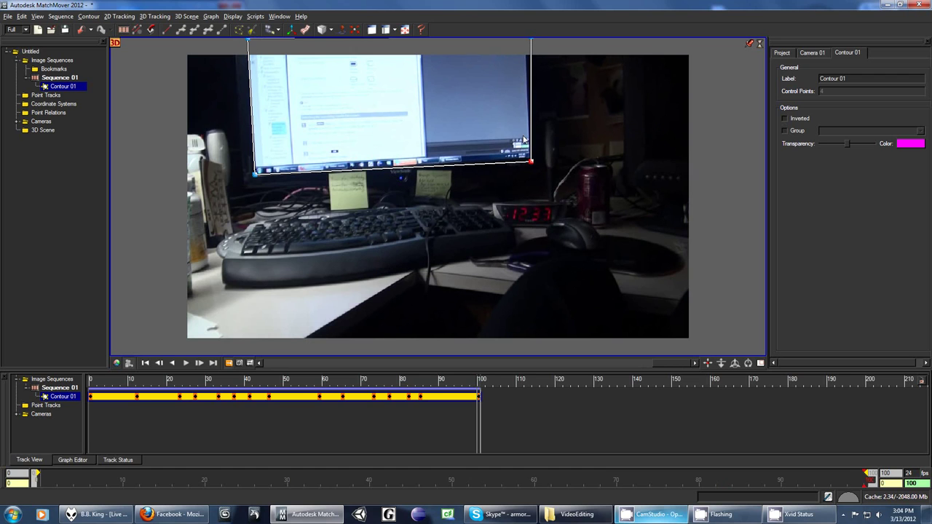
{"action": "scroll", "coordinate": [523, 140], "scroll_direction": "down", "scroll_amount": 3}
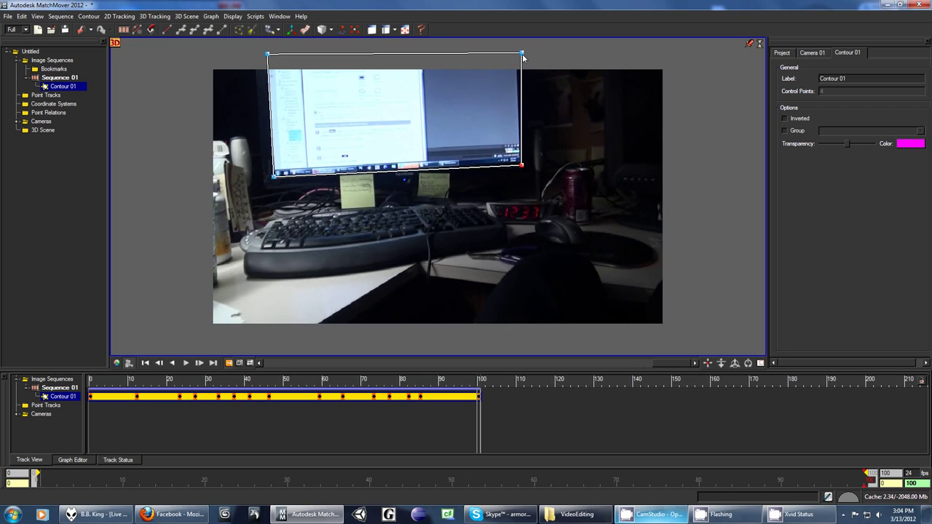
{"action": "left_click_drag", "start_coordinate": [523, 56], "coordinate": [518, 62]}
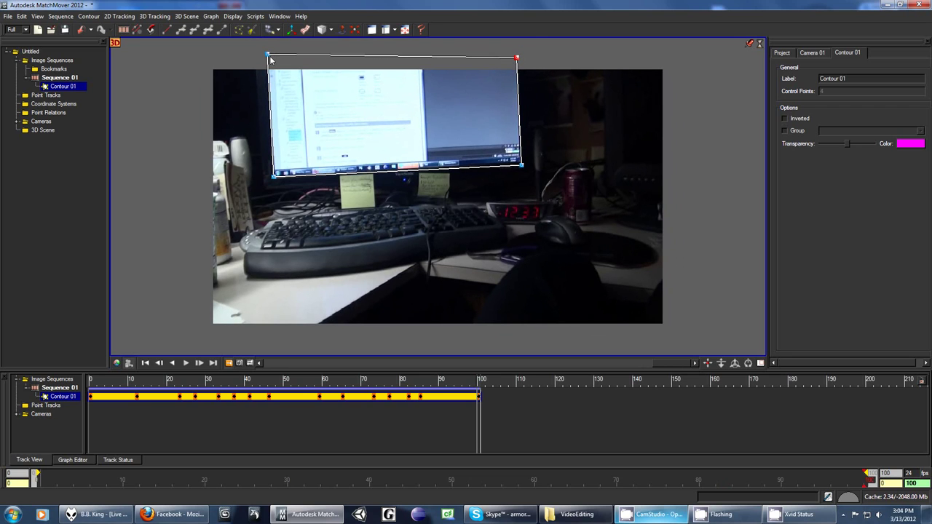
{"action": "left_click_drag", "start_coordinate": [270, 57], "coordinate": [266, 59]}
Shift the whole contour at frames 89 and 95 so it lines up with the lit screen
{"action": "left_click_drag", "start_coordinate": [665, 363], "coordinate": [622, 364]}
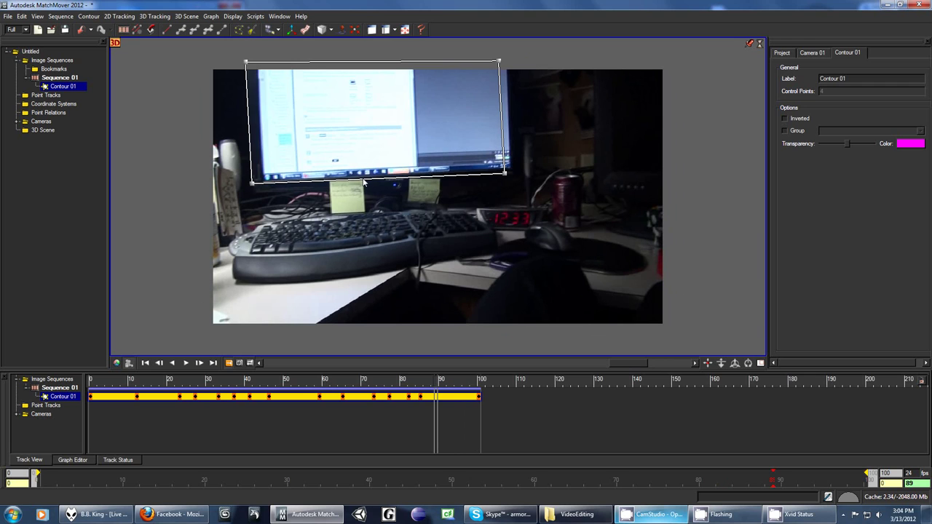
{"action": "left_click_drag", "start_coordinate": [364, 183], "coordinate": [399, 184]}
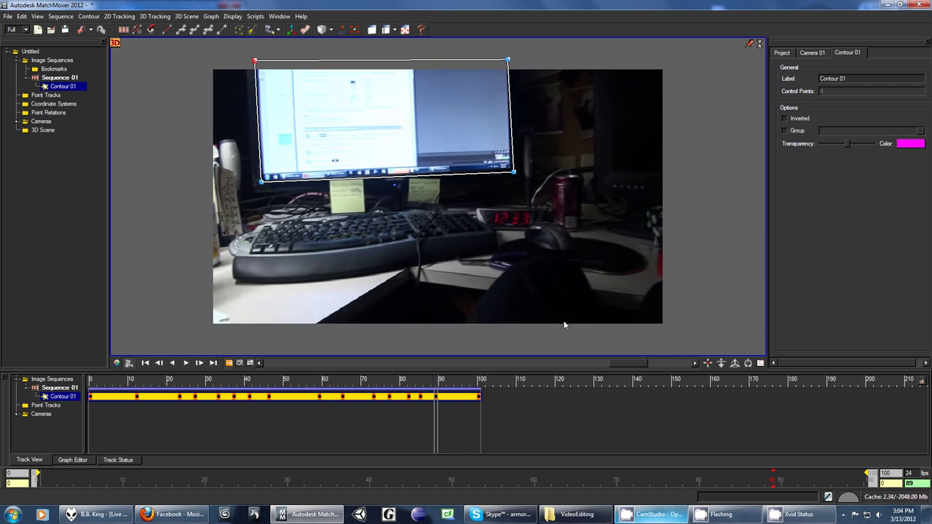
{"action": "left_click_drag", "start_coordinate": [606, 362], "coordinate": [641, 371]}
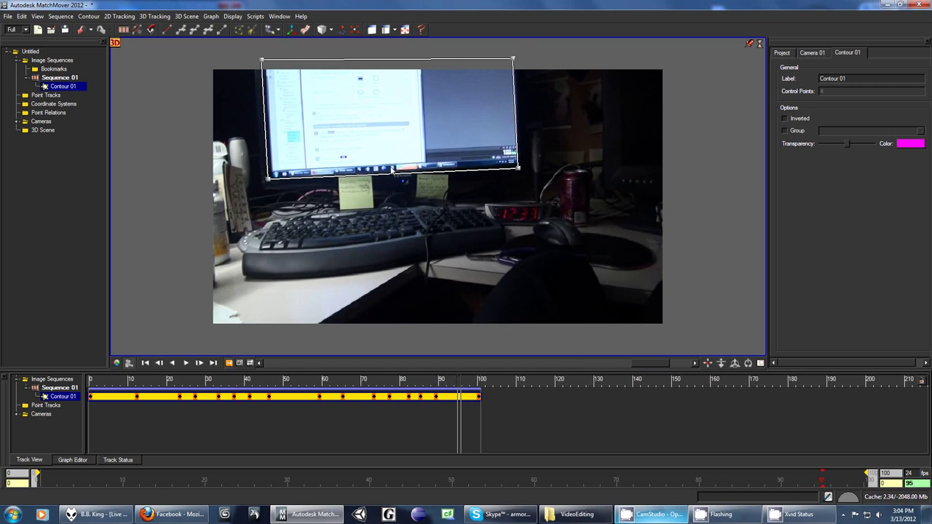
{"action": "left_click_drag", "start_coordinate": [385, 176], "coordinate": [388, 176]}
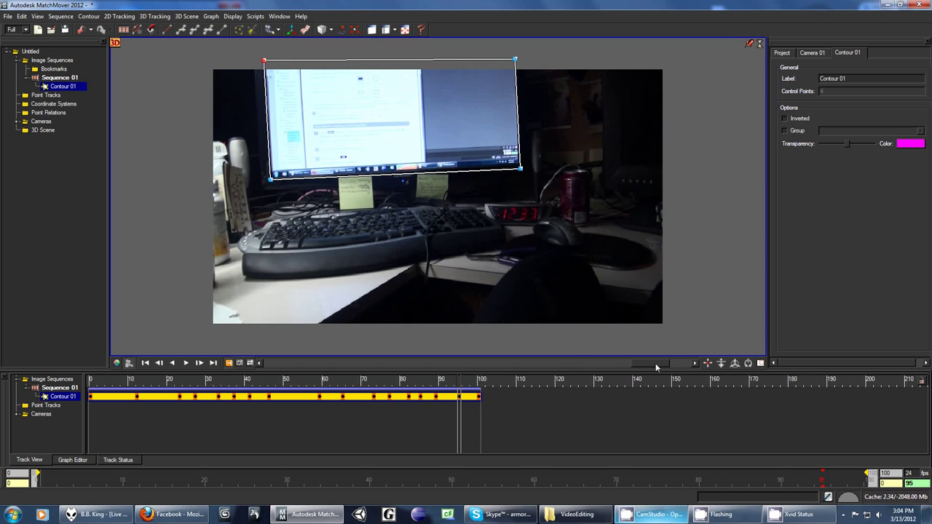
Return to frame 0 and run automatic 2D tracking with Solve for Camera off and reduced feature sensitivity and density
{"action": "left_click_drag", "start_coordinate": [656, 368], "coordinate": [284, 363]}
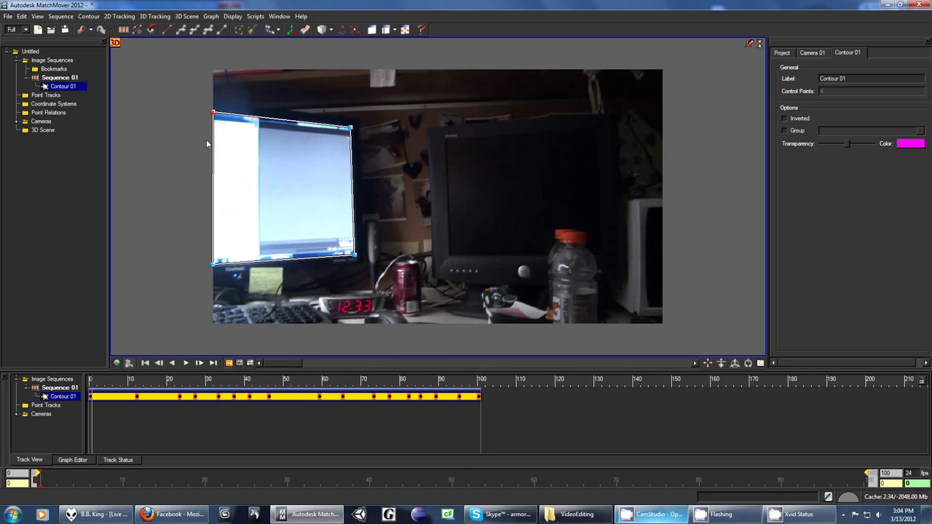
{"action": "left_click", "coordinate": [113, 17]}
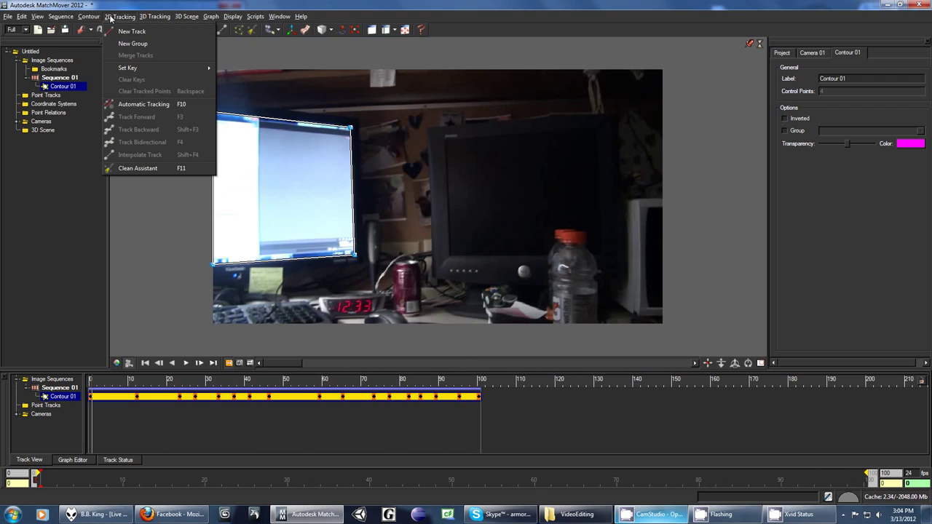
{"action": "left_click", "coordinate": [137, 103]}
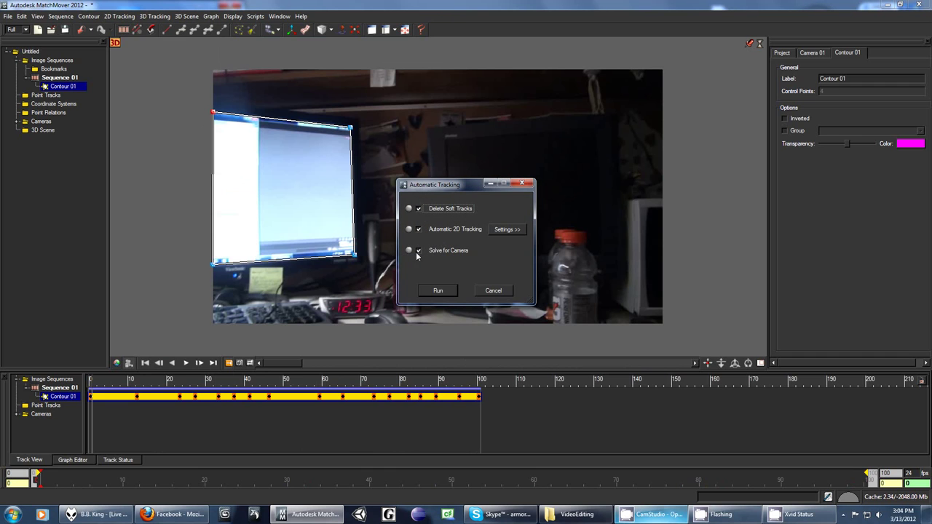
{"action": "left_click", "coordinate": [507, 229]}
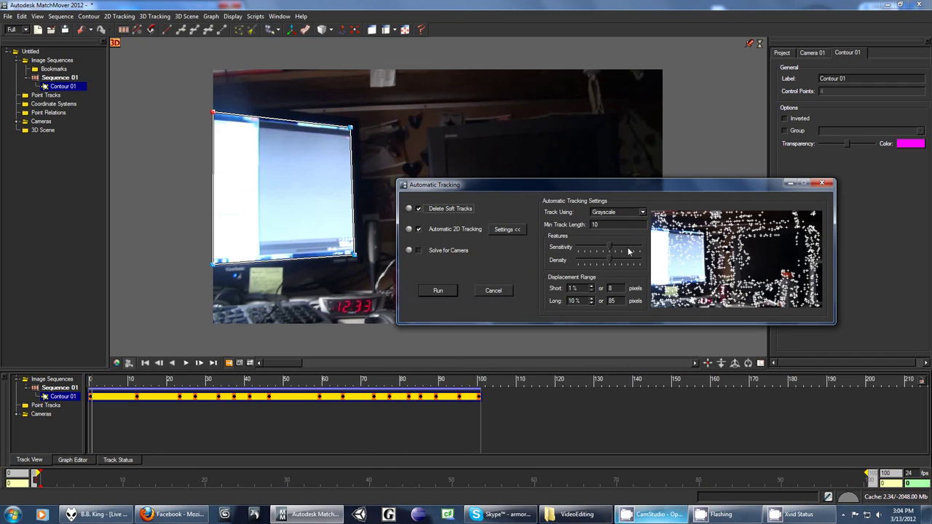
{"action": "left_click_drag", "start_coordinate": [610, 251], "coordinate": [593, 264]}
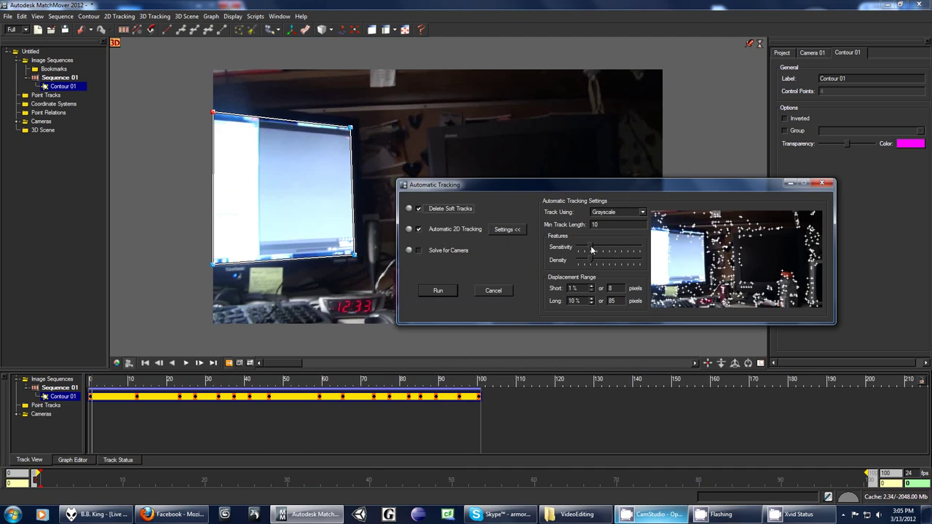
{"action": "left_click", "coordinate": [438, 291]}
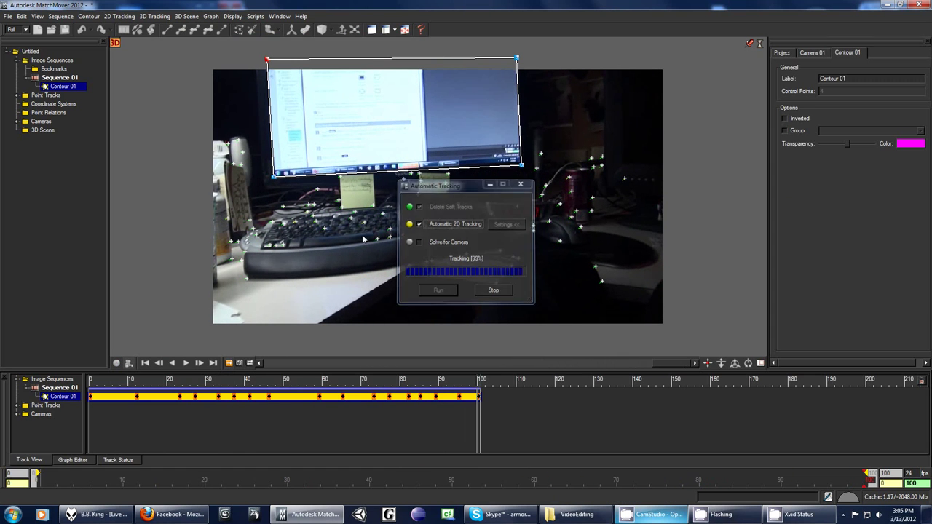
Scrub the sequence back to frame 0 to examine the tracked points around the masked screen
{"action": "left_click_drag", "start_coordinate": [673, 369], "coordinate": [273, 365]}
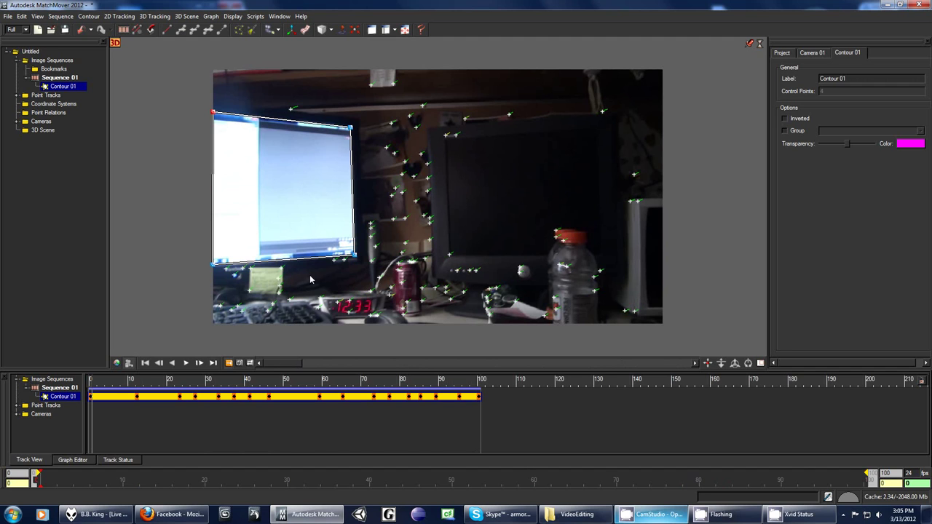
{"action": "mouse_move", "coordinate": [285, 366]}
{"action": "left_mouse_down"}
{"action": "mouse_move", "coordinate": [411, 367]}
{"action": "mouse_move", "coordinate": [274, 366]}
{"action": "left_mouse_up"}
{"action": "left_click", "coordinate": [651, 514]}
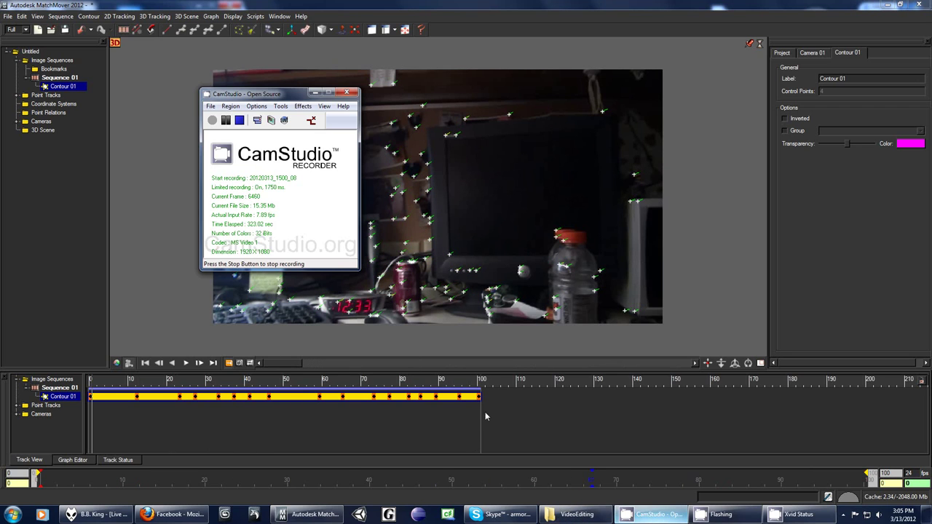